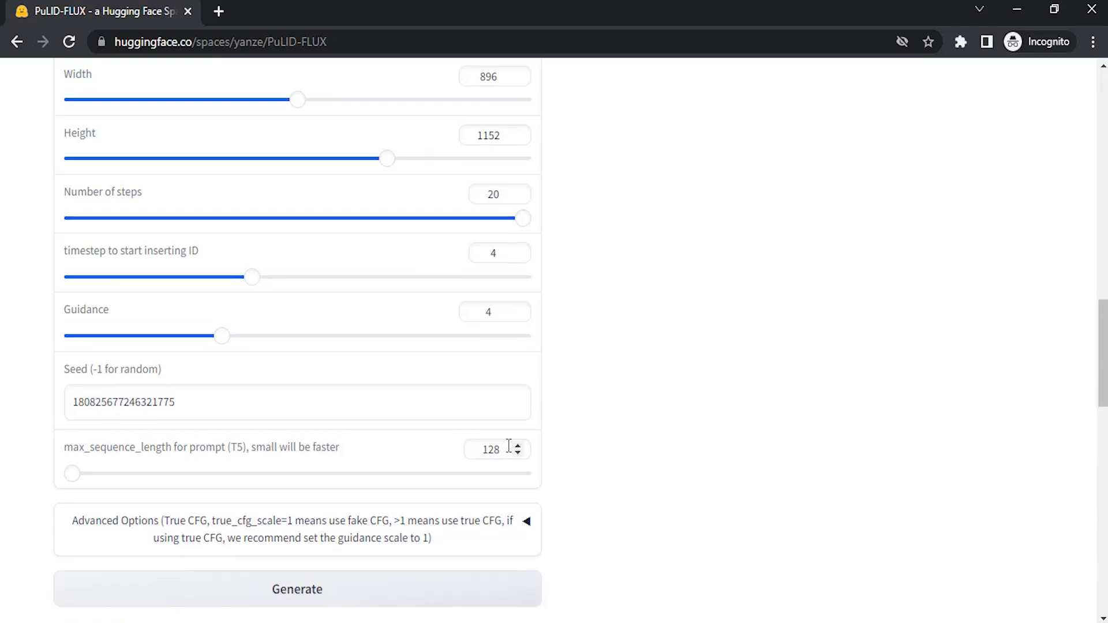
Step: Review the generation settings, prompt, ID image and generated image of the "portrait, side view" example
scroll(508, 446, "up", 10)
scroll(434, 379, "down", 4)
scroll(435, 391, "down", 2)
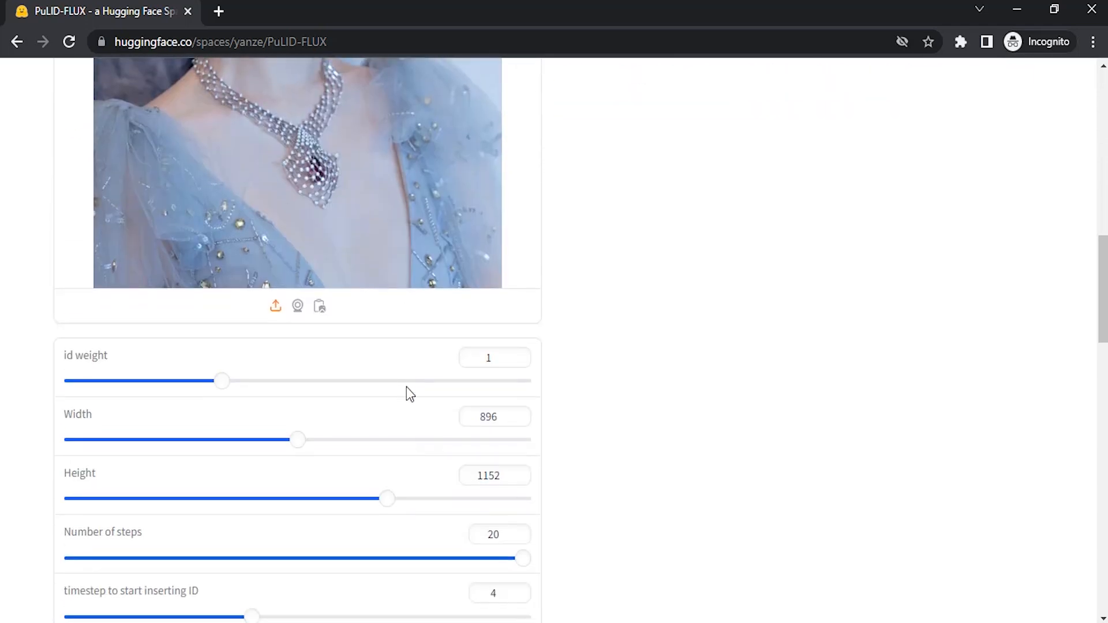
scroll(406, 387, "up", 9)
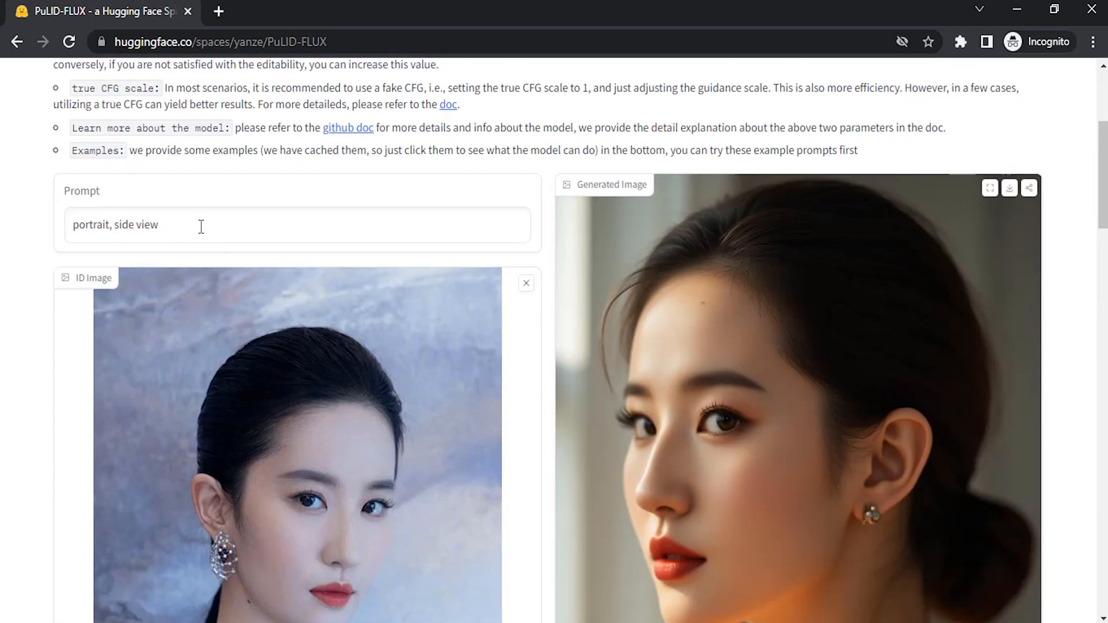
scroll(355, 352, "down", 3)
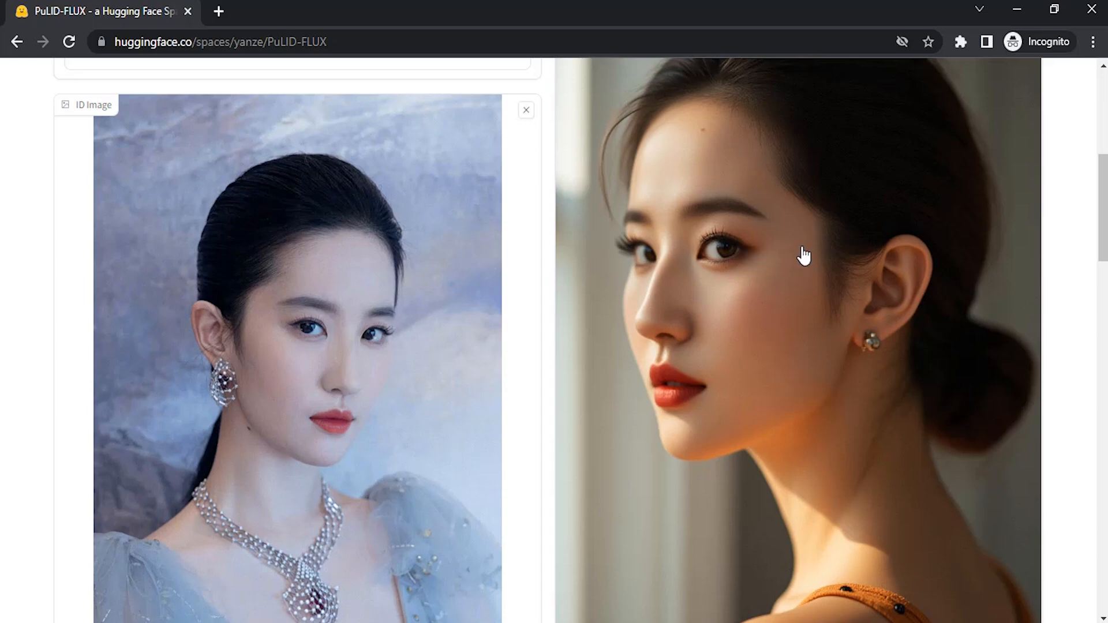
Step: Load the example "a woman holding sign with glowing green text "PuLID for FLUX"" and view its generated image
scroll(704, 268, "down", 12)
scroll(703, 267, "down", 6)
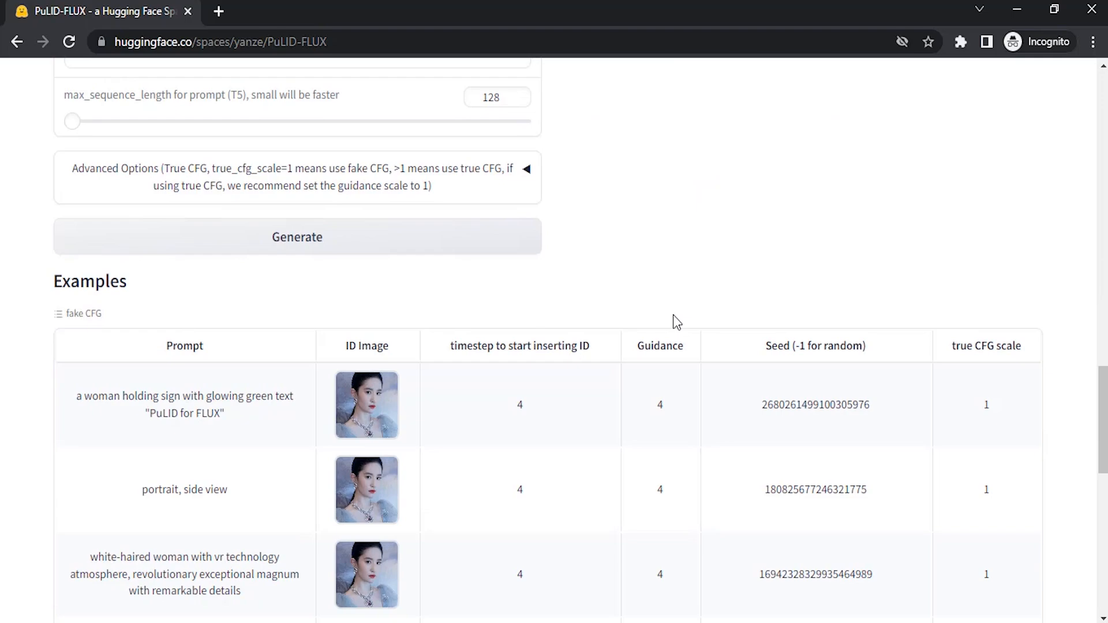
scroll(673, 314, "up", 18)
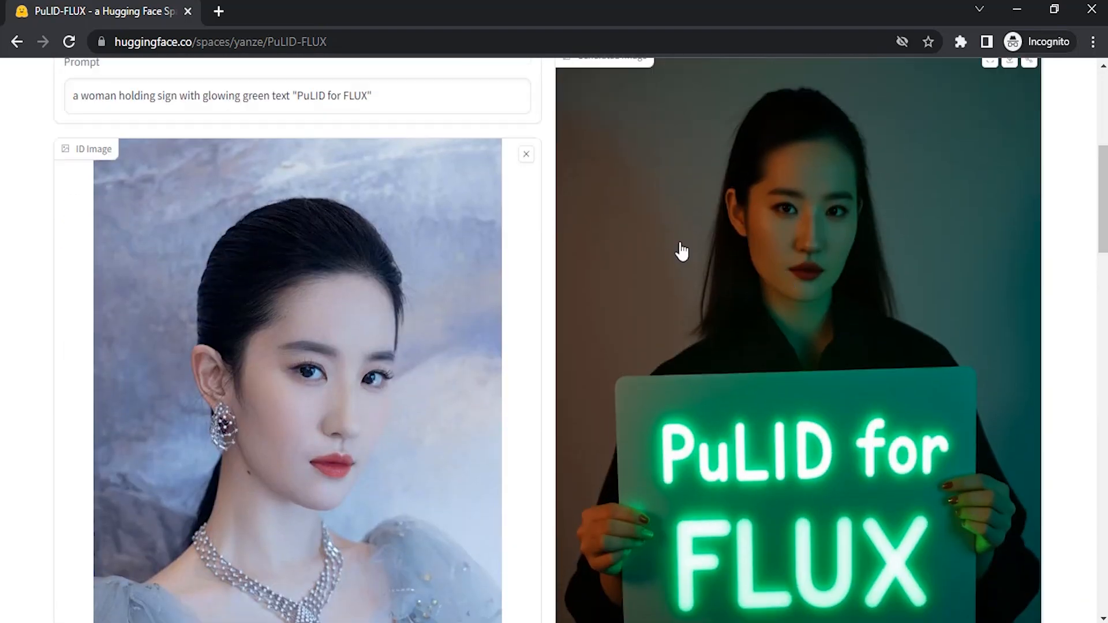
scroll(685, 267, "down", 9)
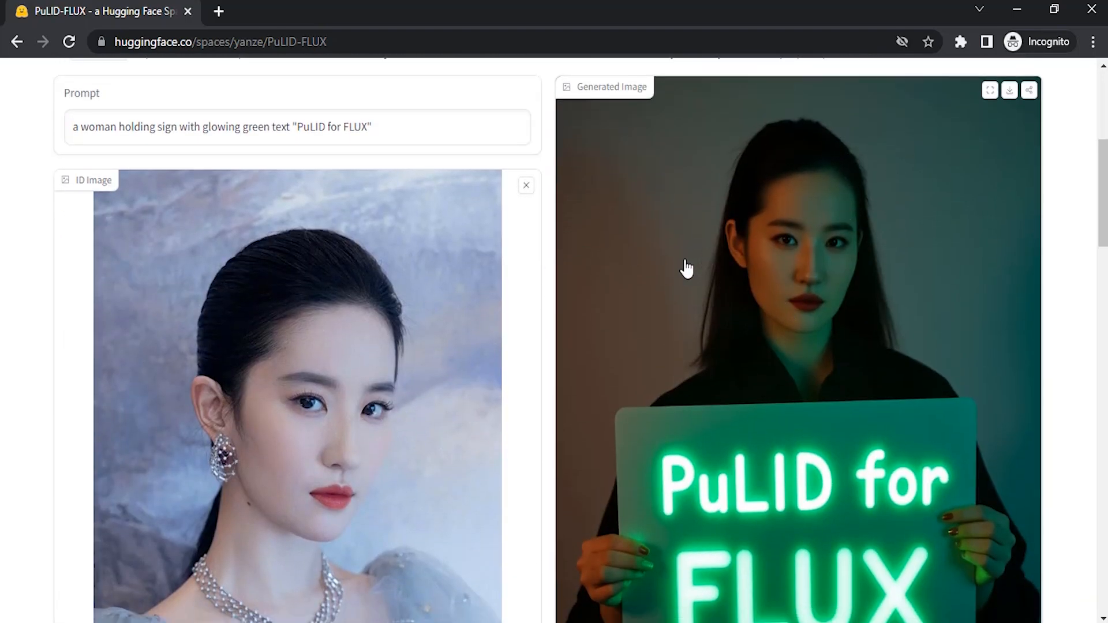
scroll(685, 267, "up", 9)
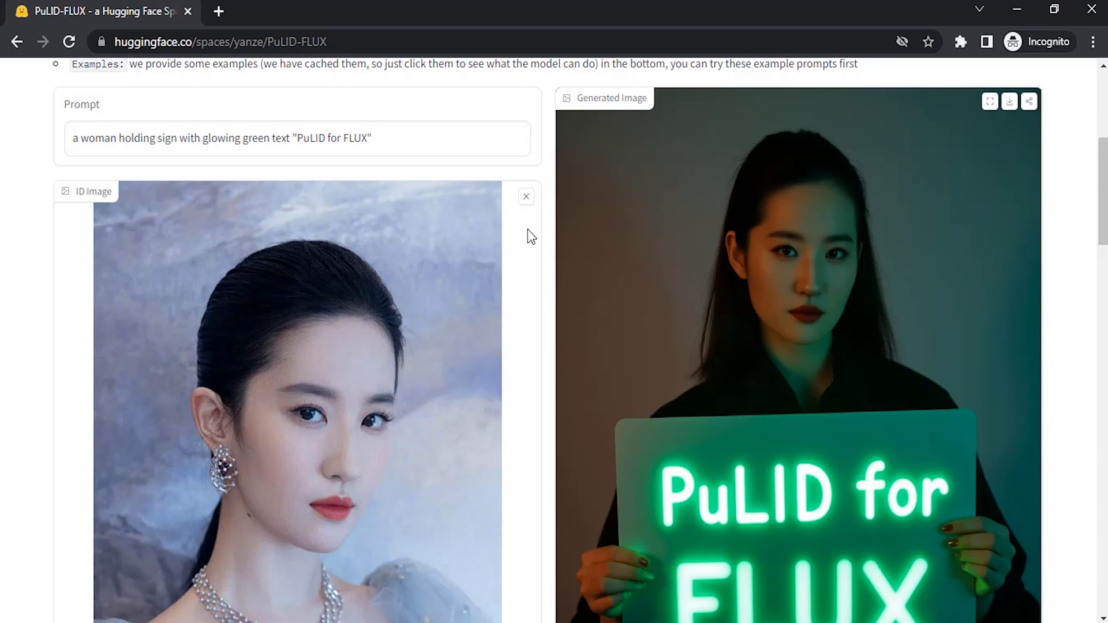
Step: Replace the ID image with the blonde woman's portrait and set the prompt to "a woman wearing a suit sitting in the office"
left_click(526, 198)
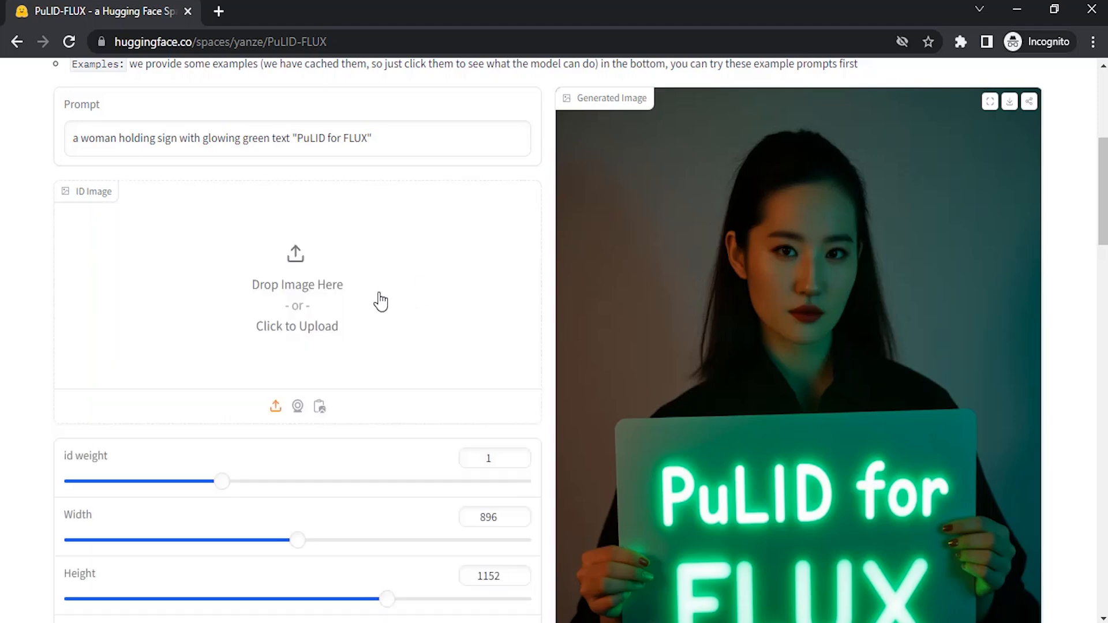
left_click(309, 279)
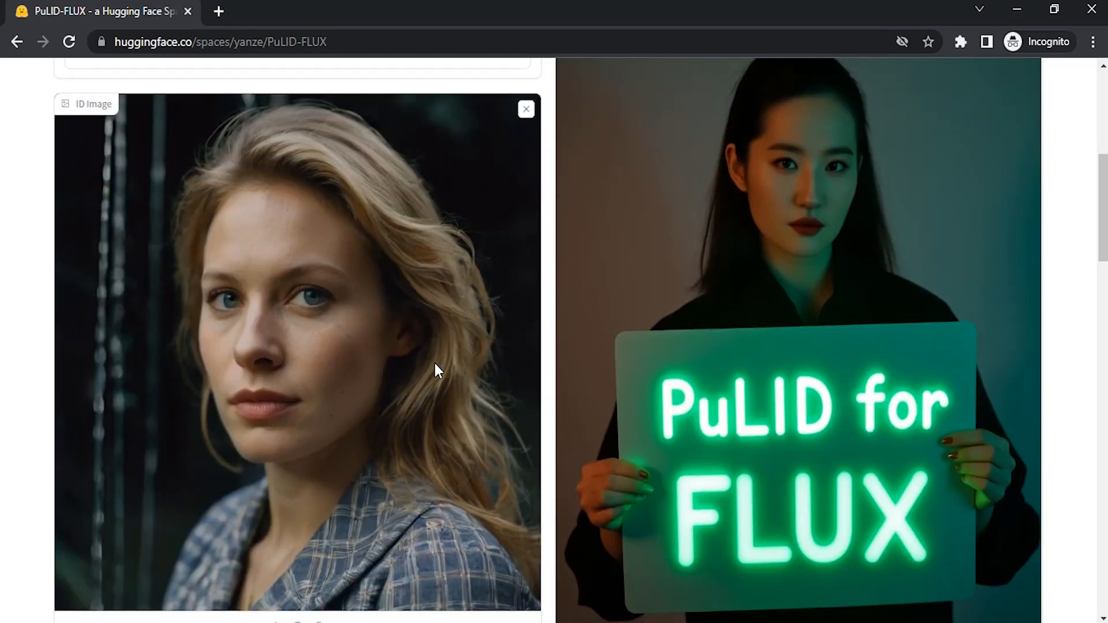
scroll(315, 215, "up", 3)
left_click_drag(401, 225, 73, 224)
type("a")
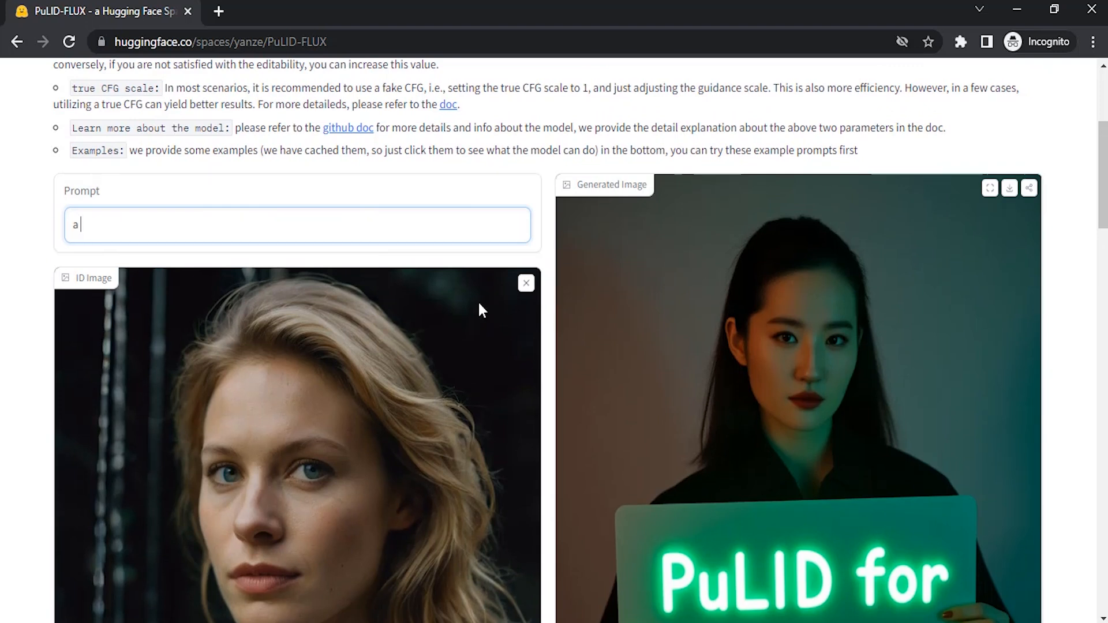
type(" woman wearing a suit sitting in")
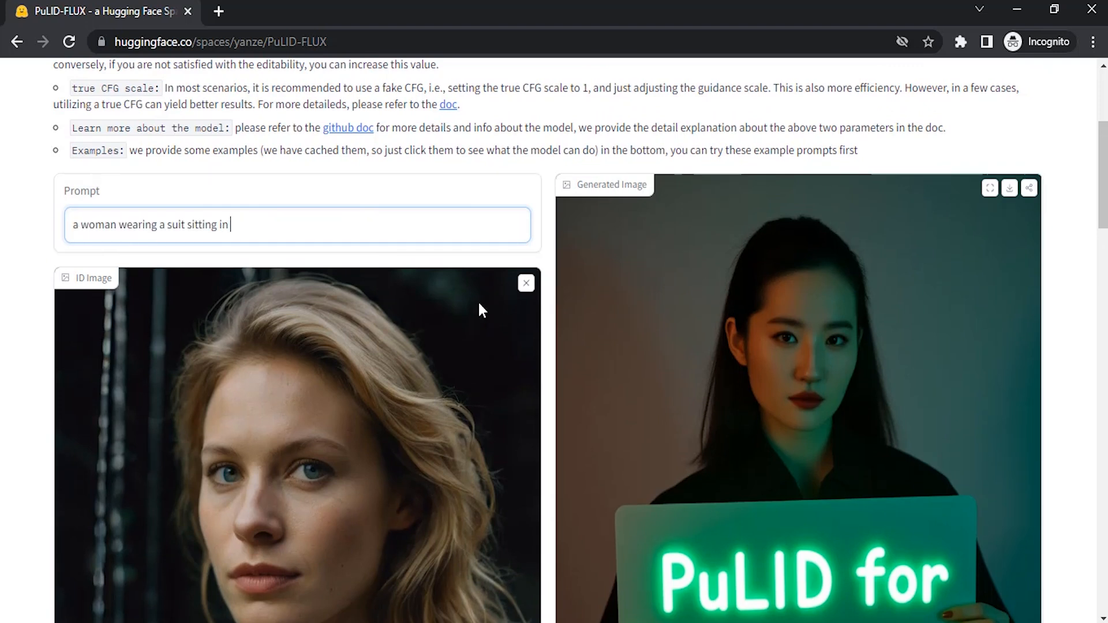
type(" the office")
Step: Review the generation settings and the tips on choosing the timestep to start inserting ID for photorealistic and stylized scenes
scroll(257, 566, "down", 5)
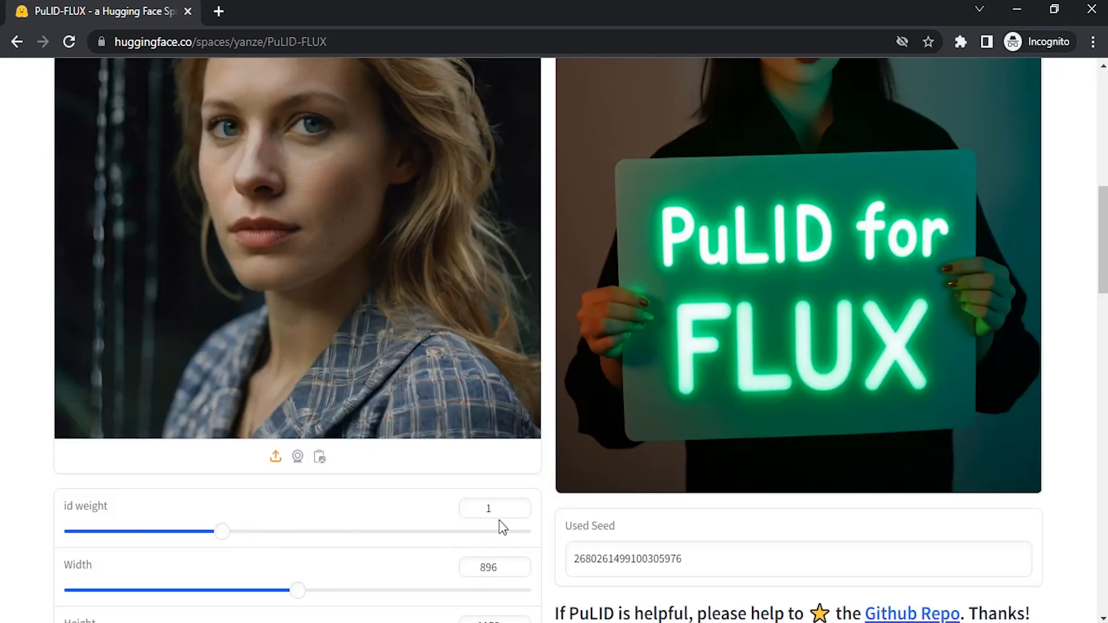
scroll(505, 514, "down", 2)
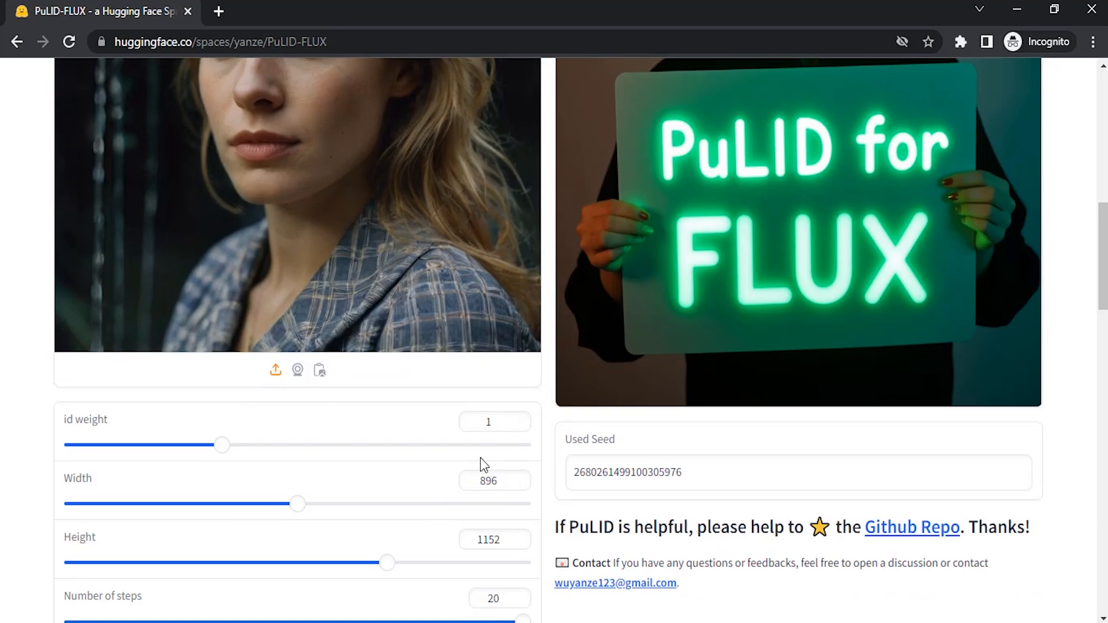
scroll(481, 460, "down", 3)
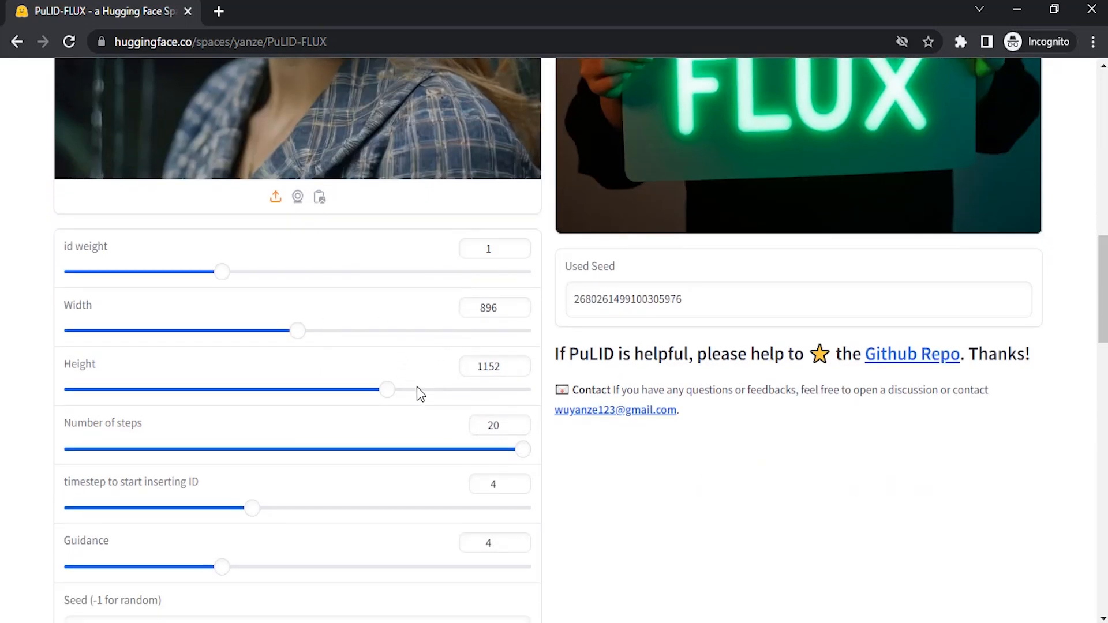
scroll(363, 438, "down", 2)
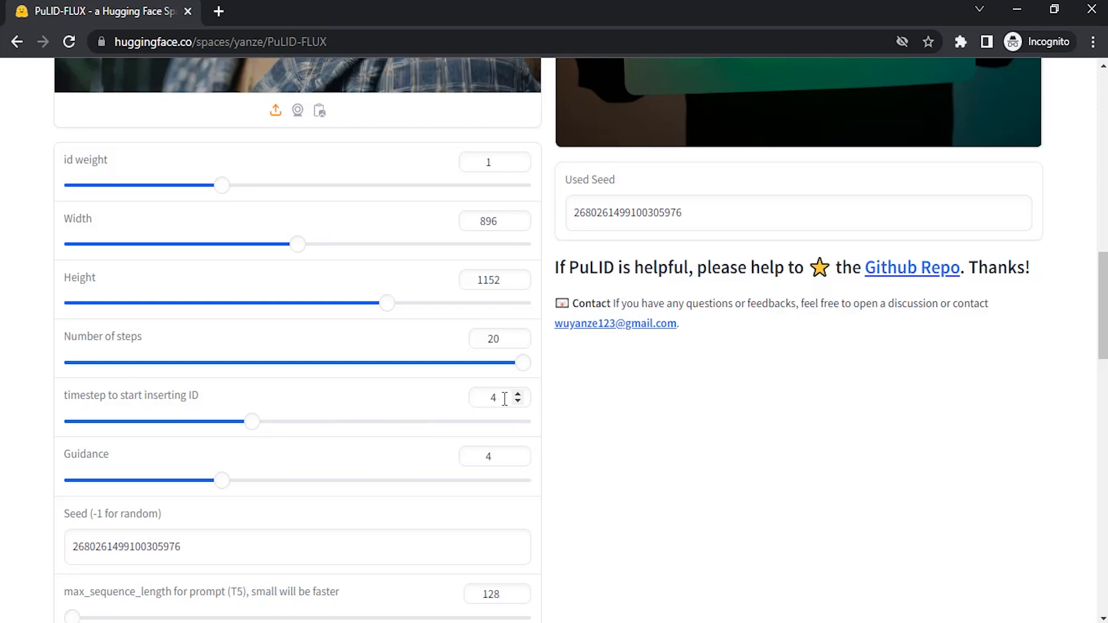
scroll(505, 399, "up", 15)
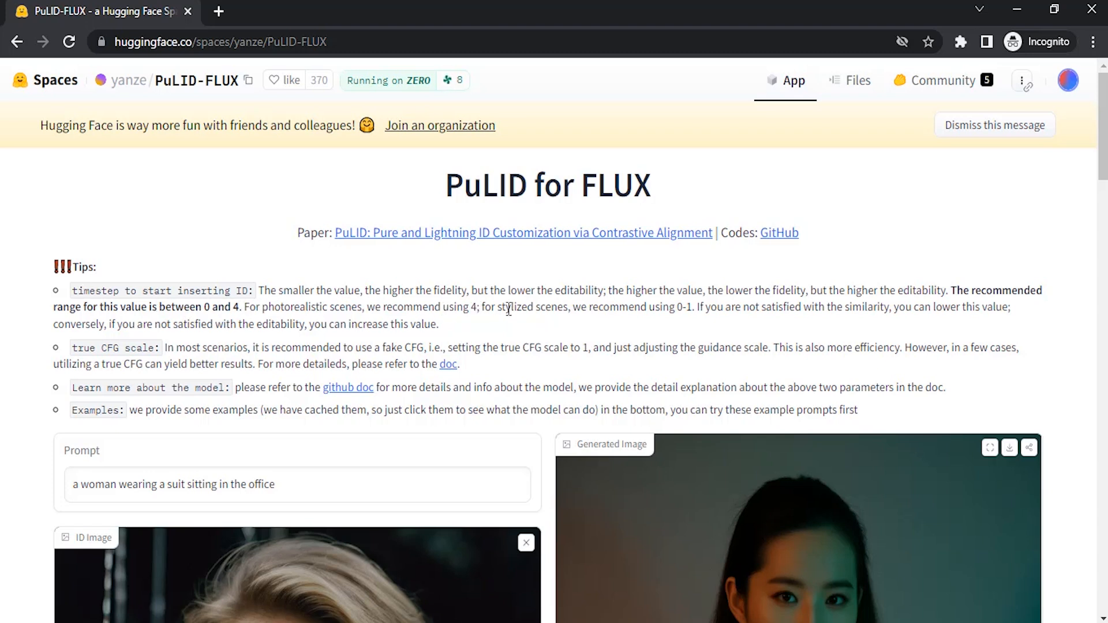
left_click_drag(502, 308, 559, 308)
left_click(570, 307)
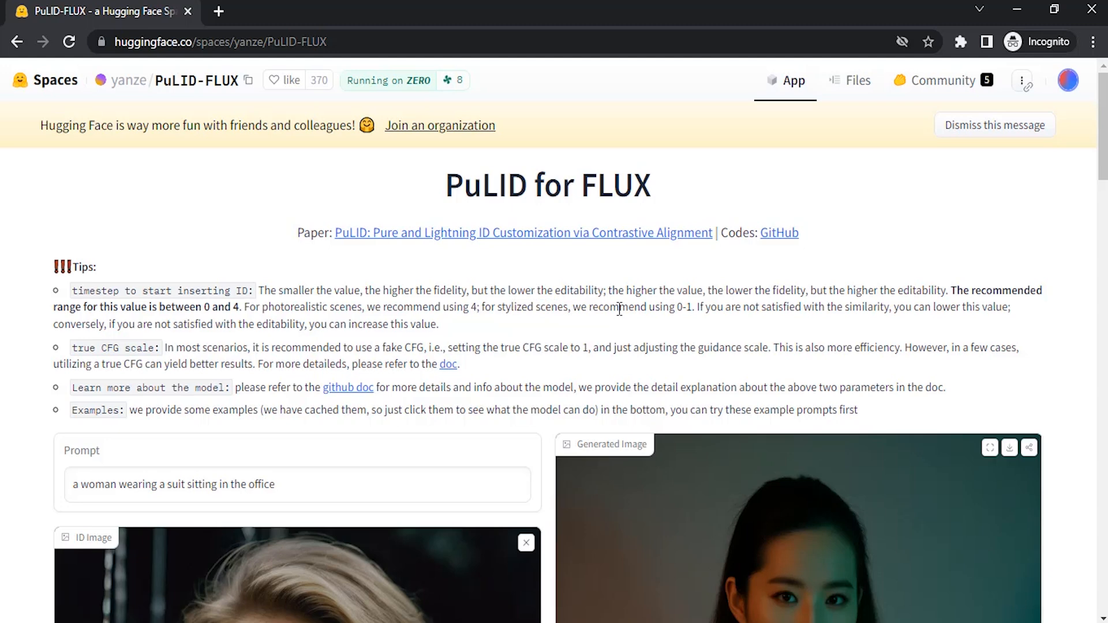
double_click(683, 307)
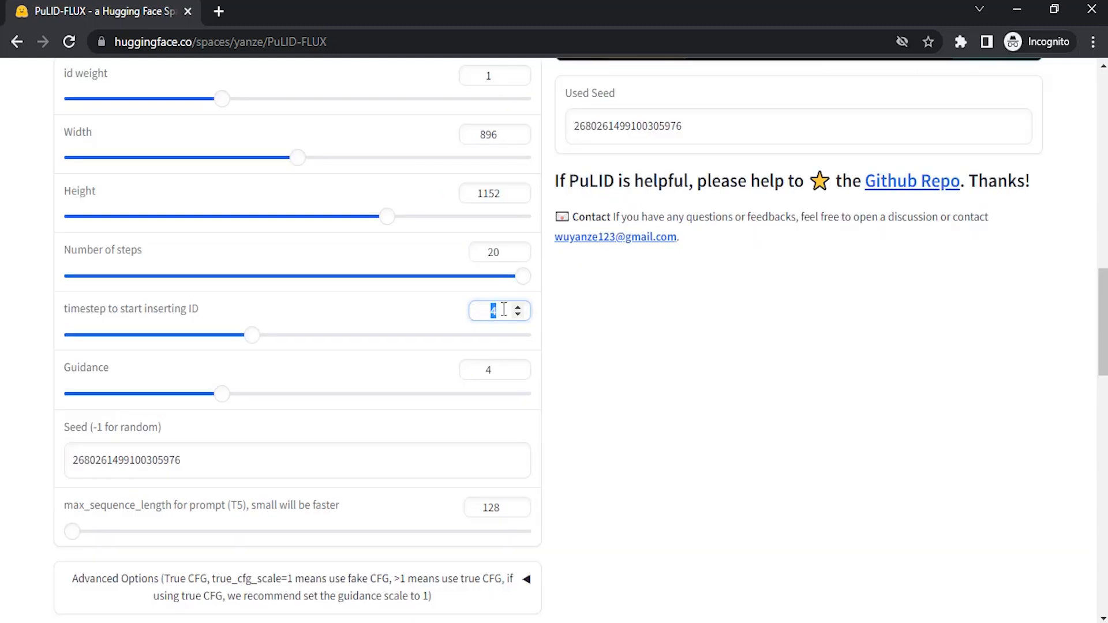
Step: Compare the timestep to start inserting ID across the photorealistic and stylized prompts in the examples tables
scroll(487, 253, "down", 10)
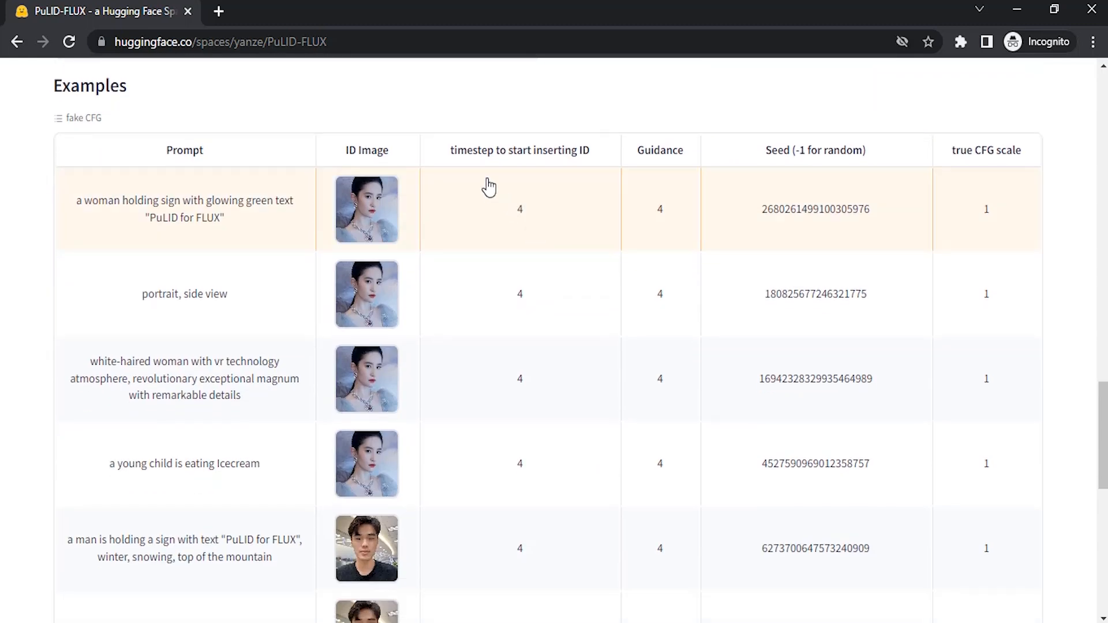
left_click_drag(450, 150, 590, 151)
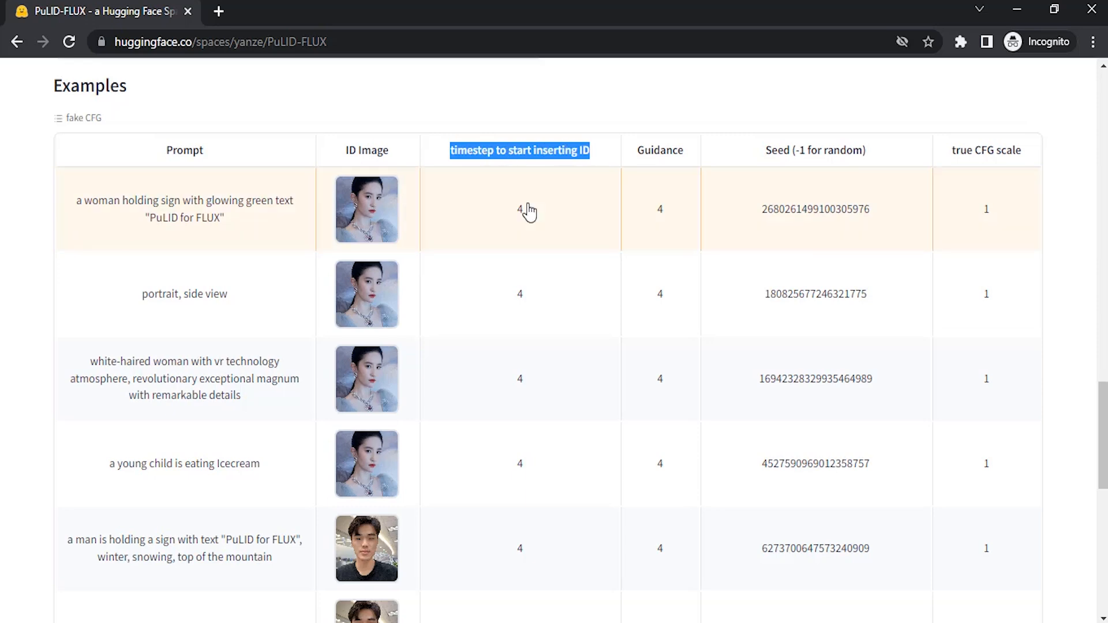
scroll(532, 252, "down", 5)
scroll(531, 288, "down", 3)
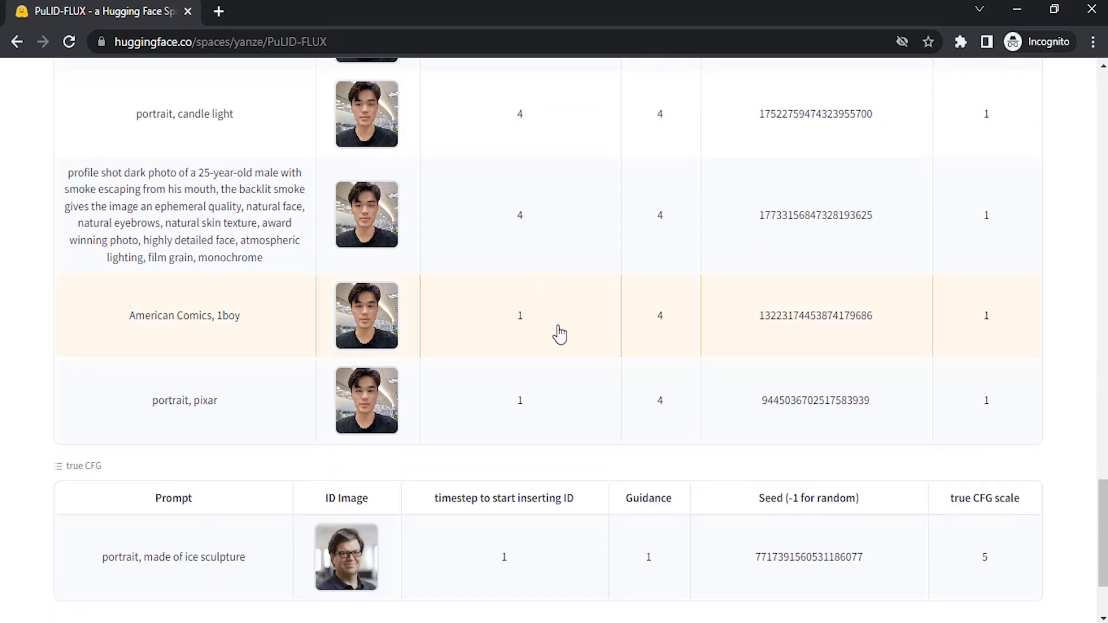
scroll(566, 335, "up", 15)
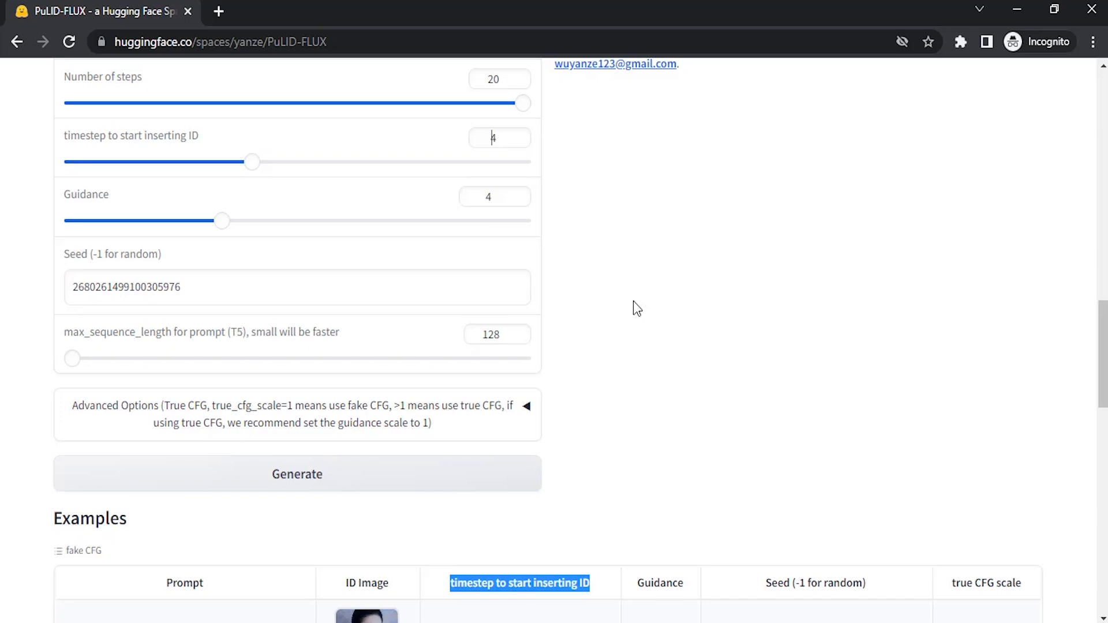
scroll(633, 301, "up", 12)
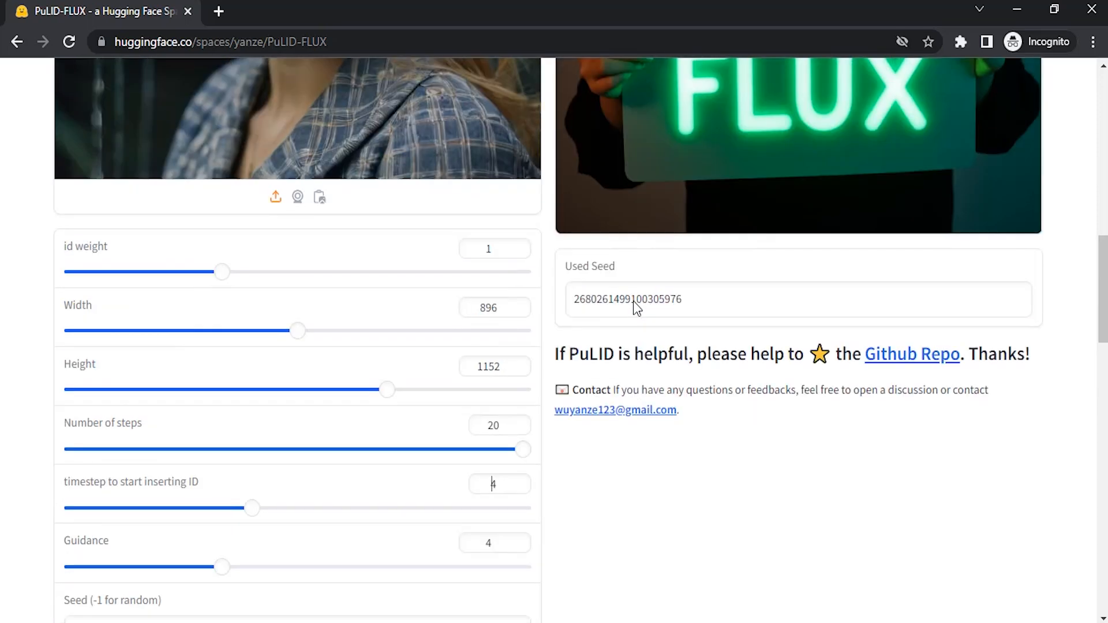
Step: Generate the image of the woman in a suit at the office and compare it with the ID image
scroll(578, 282, "down", 10)
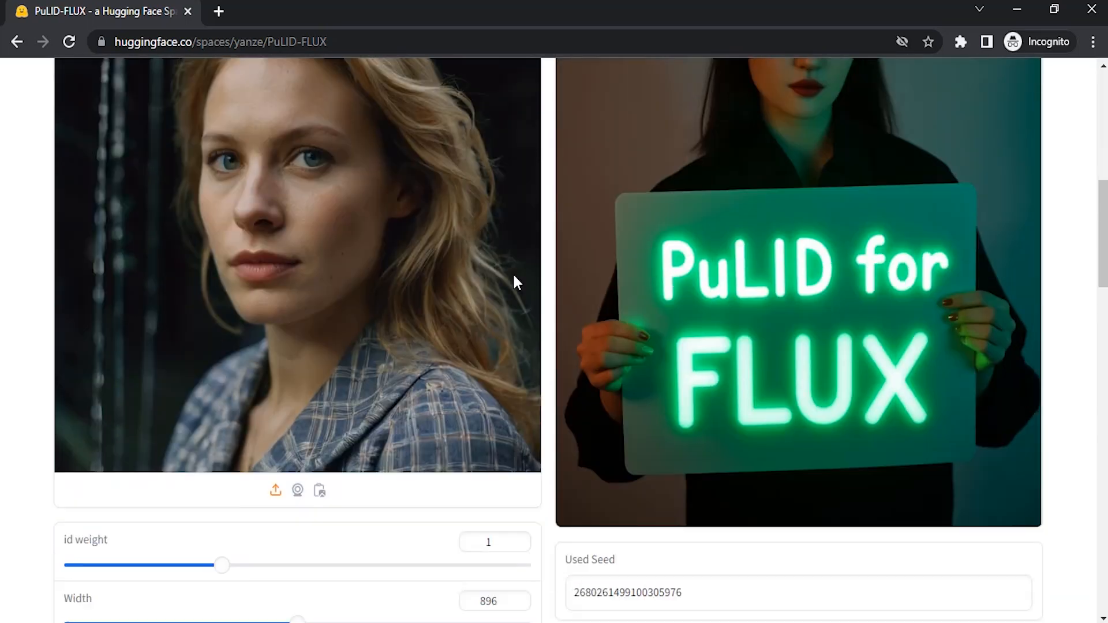
scroll(516, 282, "down", 5)
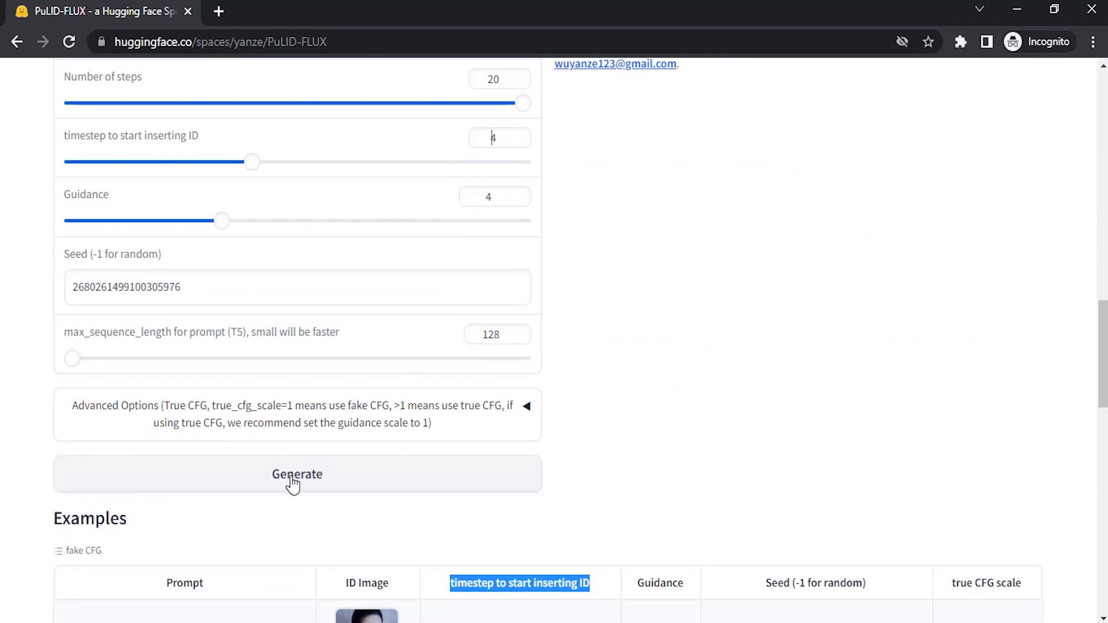
left_click(318, 484)
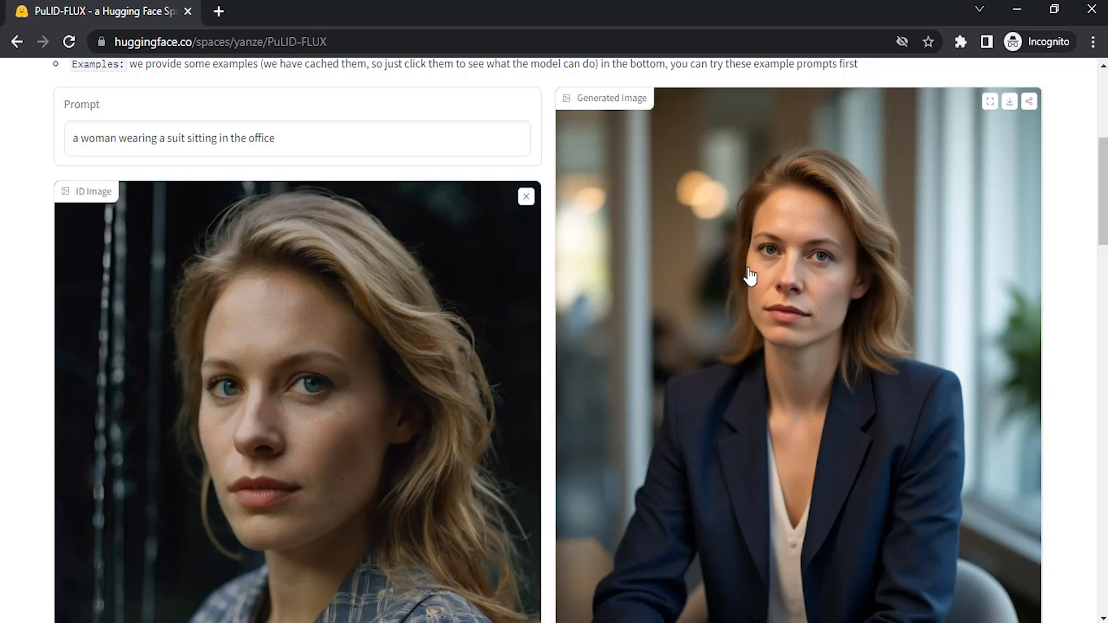
scroll(767, 312, "down", 3)
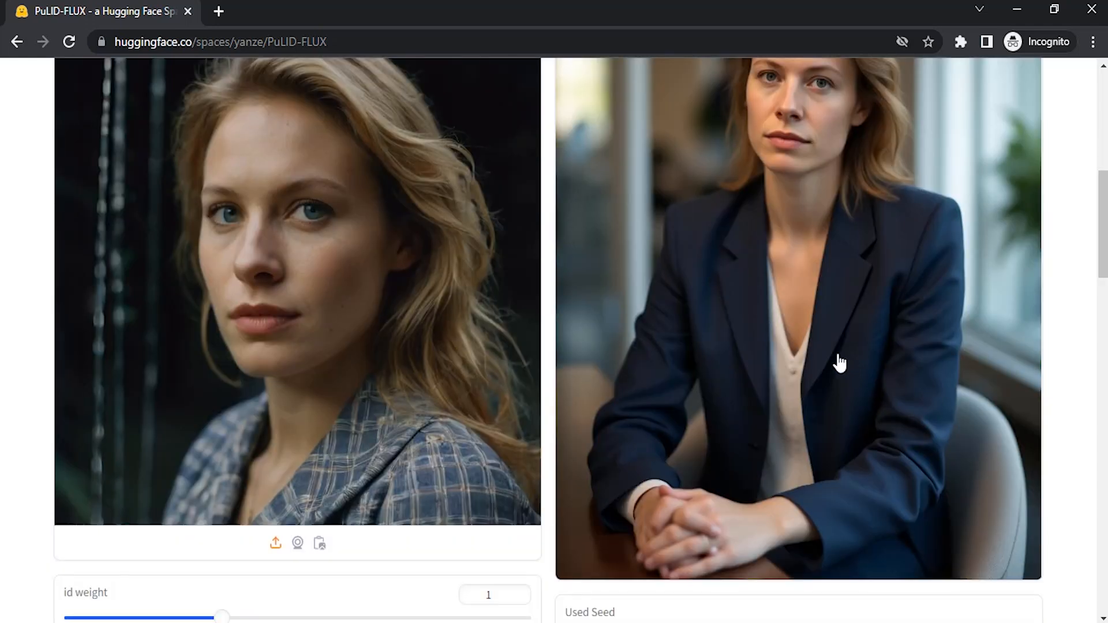
scroll(839, 350, "down", 2)
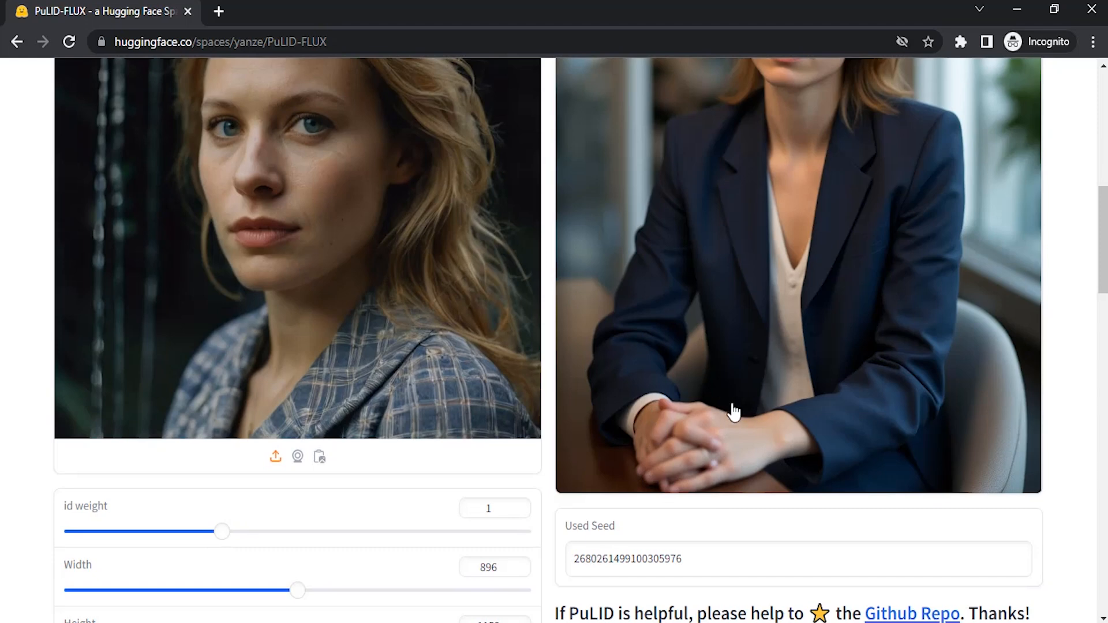
scroll(750, 418, "up", 4)
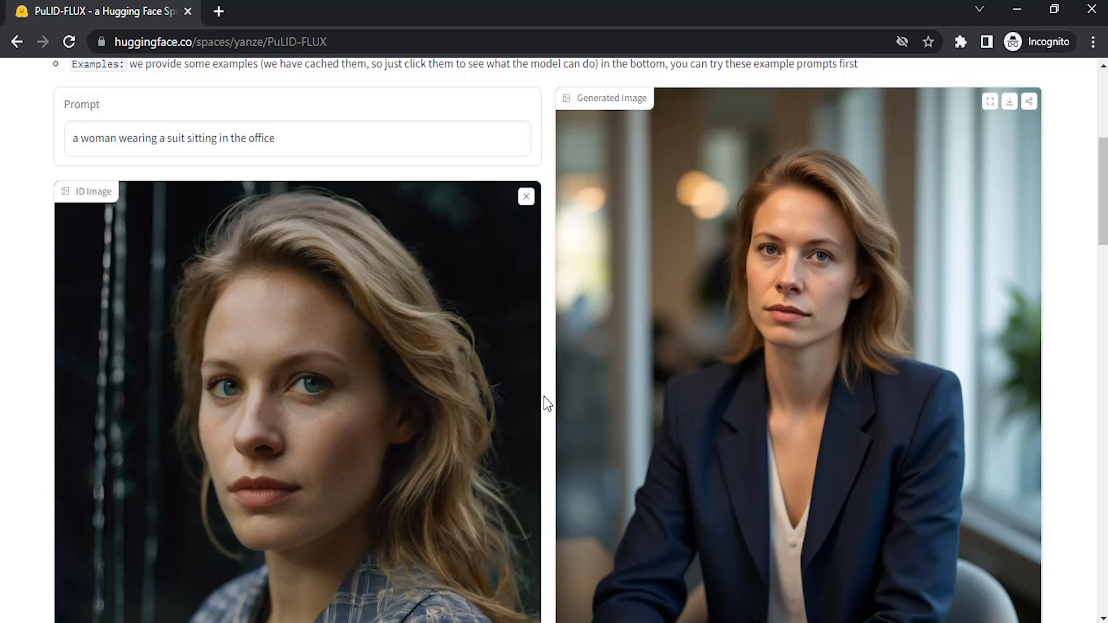
scroll(548, 404, "down", 4)
scroll(443, 369, "up", 7)
scroll(536, 321, "down", 8)
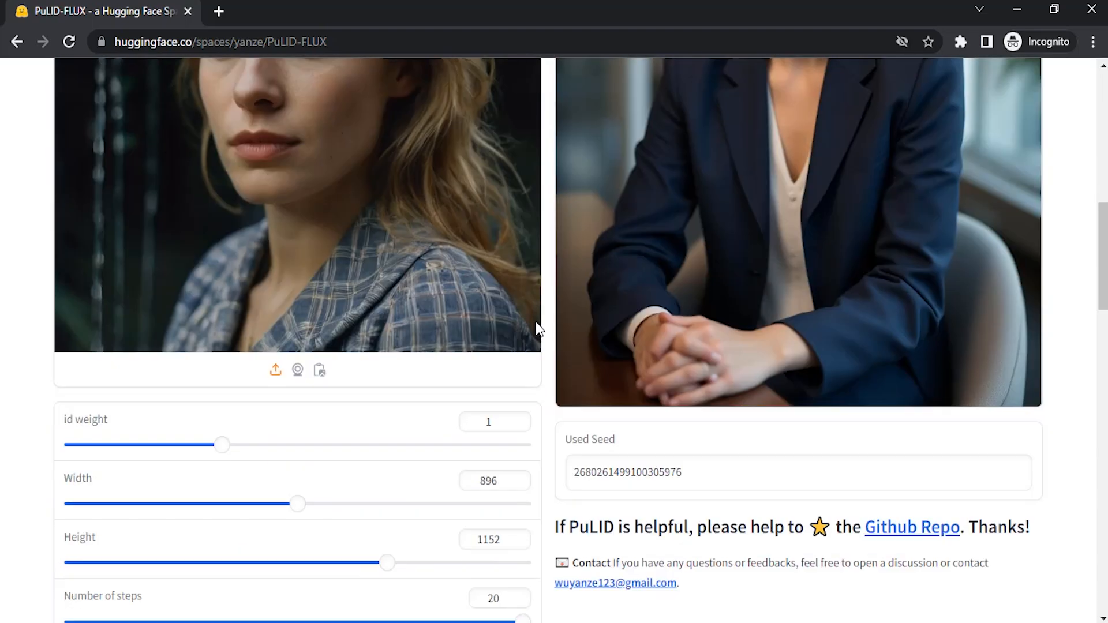
Step: Set the prompt to "a woman in coffee shop, drinking coffee", generate the image and view it beside the ID image
scroll(537, 329, "up", 8)
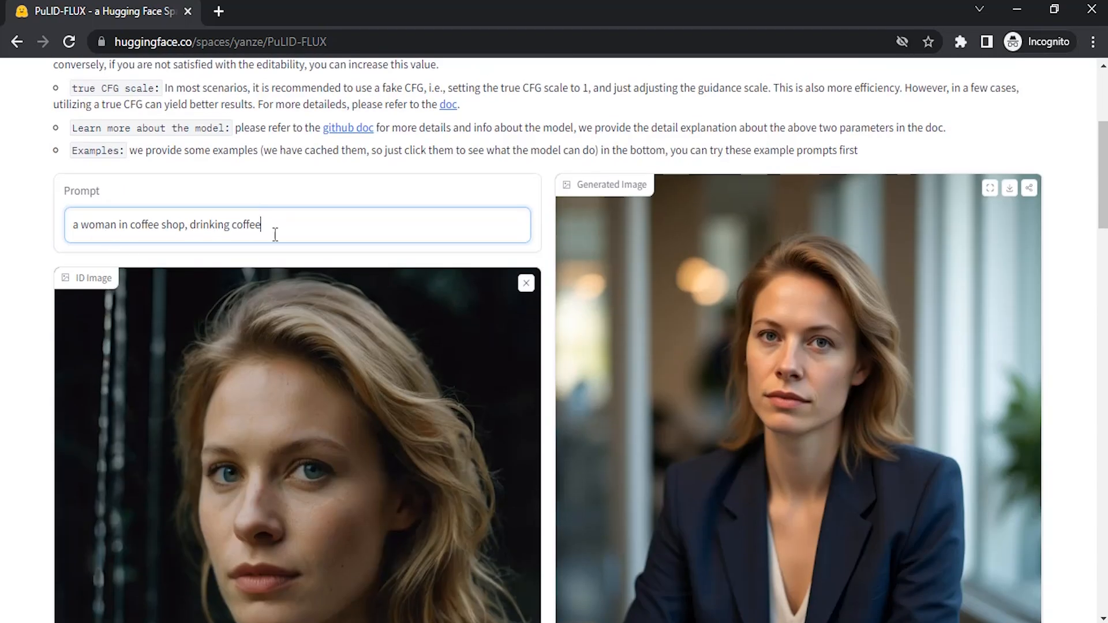
scroll(275, 234, "down", 8)
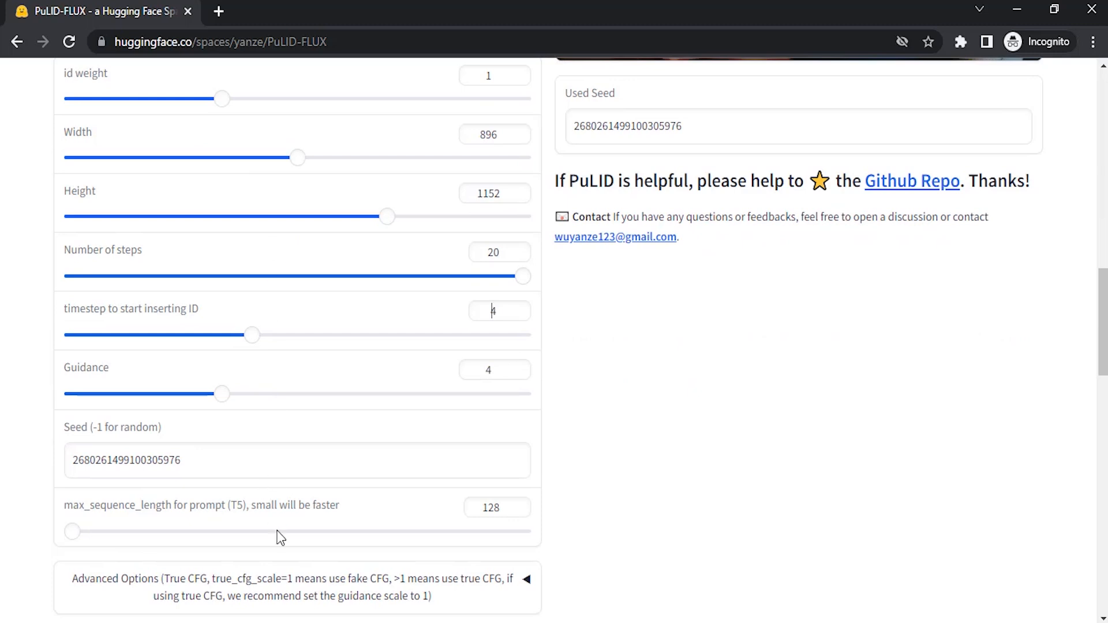
scroll(283, 496, "down", 7)
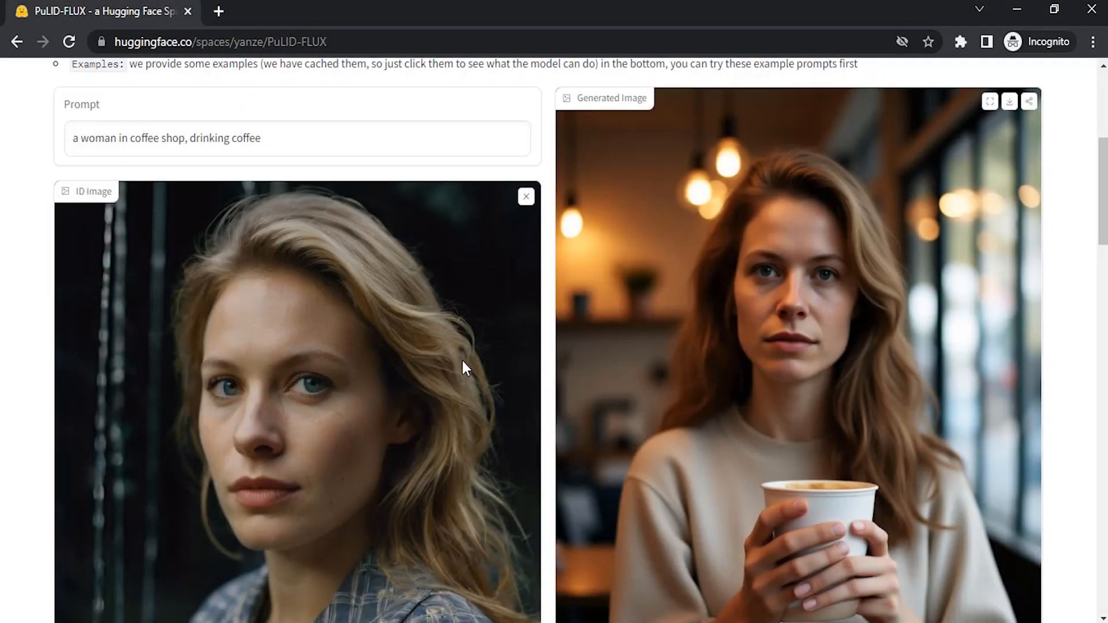
scroll(711, 395, "down", 1)
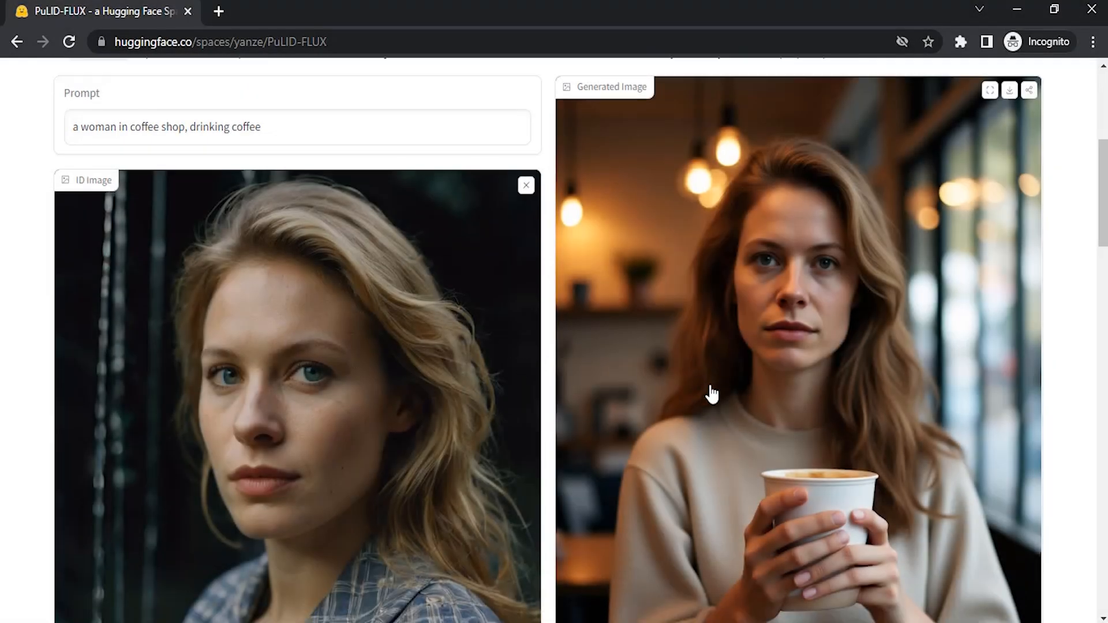
scroll(712, 395, "down", 3)
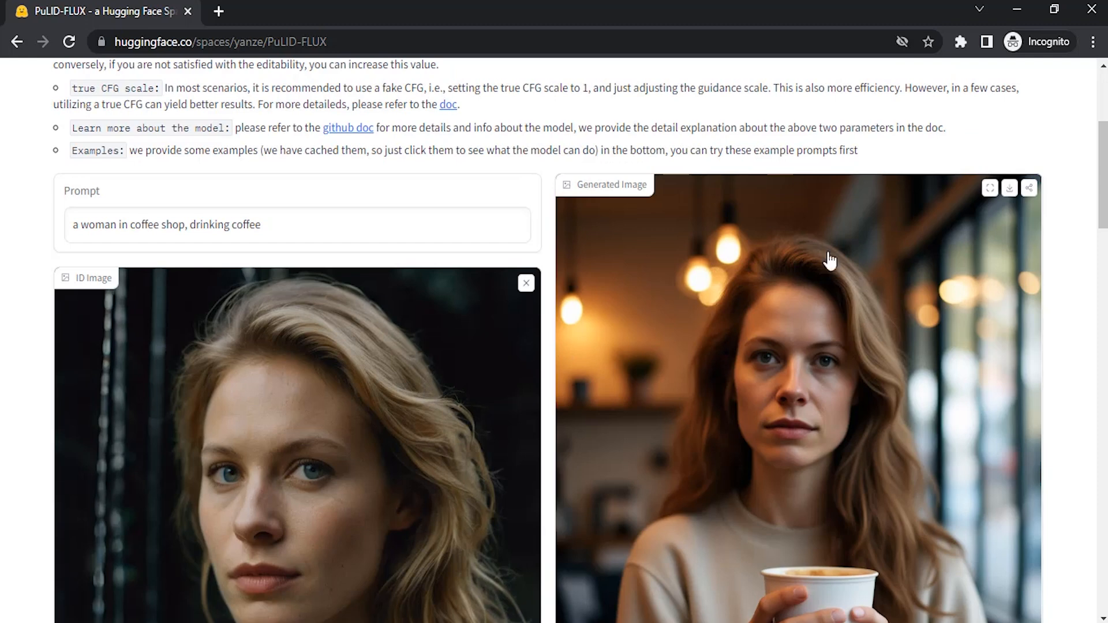
Step: Compare the coffee shop portrait with the ID image and reread the tips on the timestep to start inserting ID
scroll(864, 454, "down", 2)
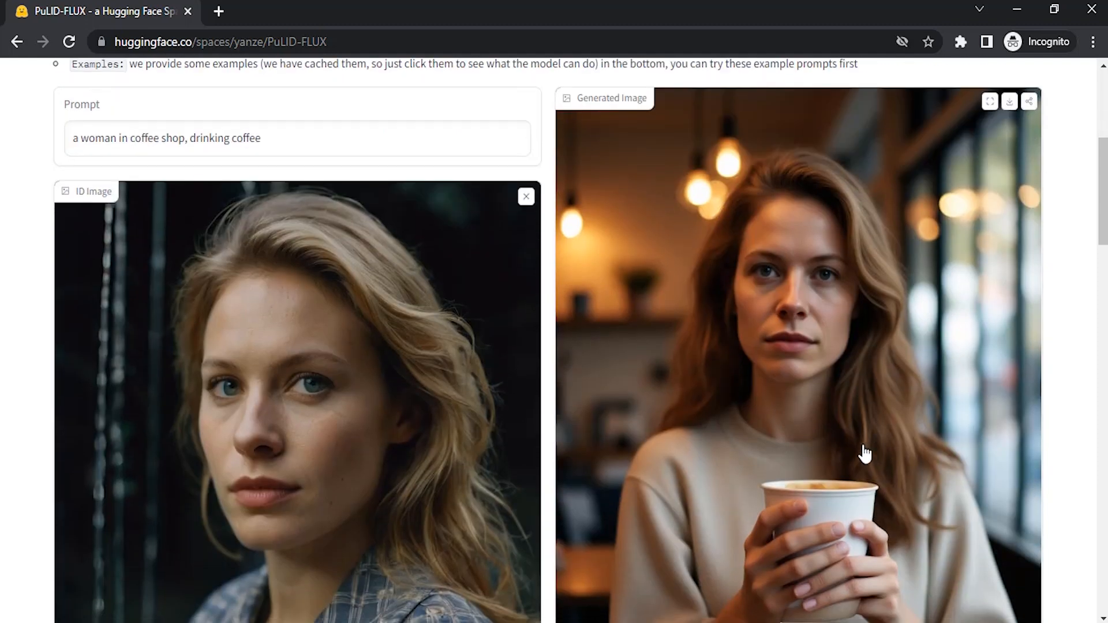
scroll(929, 373, "down", 2)
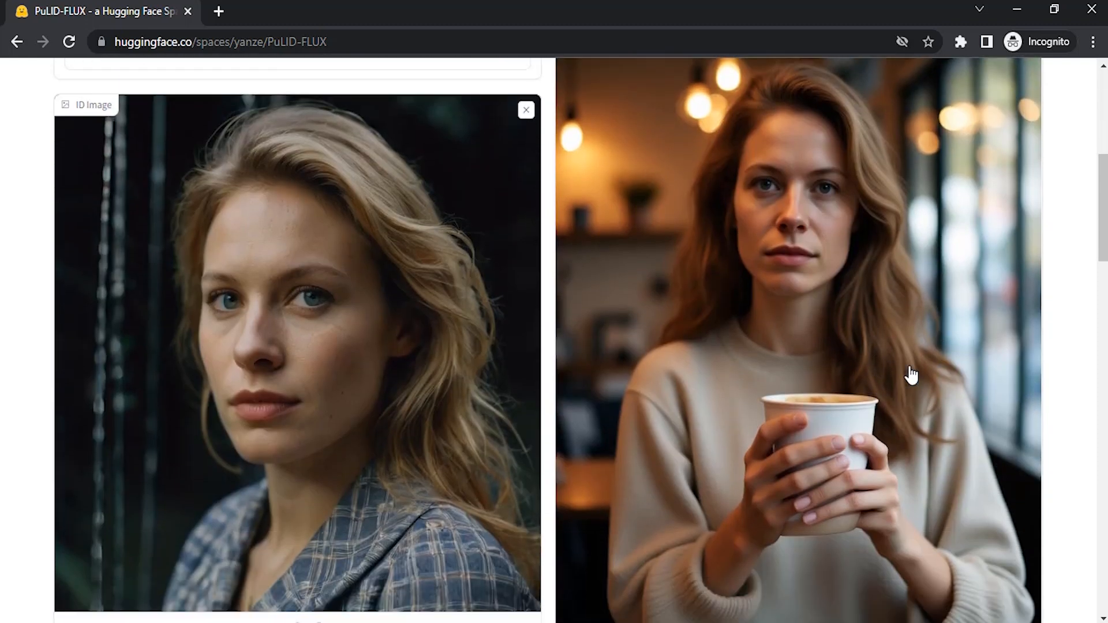
scroll(594, 247, "up", 3)
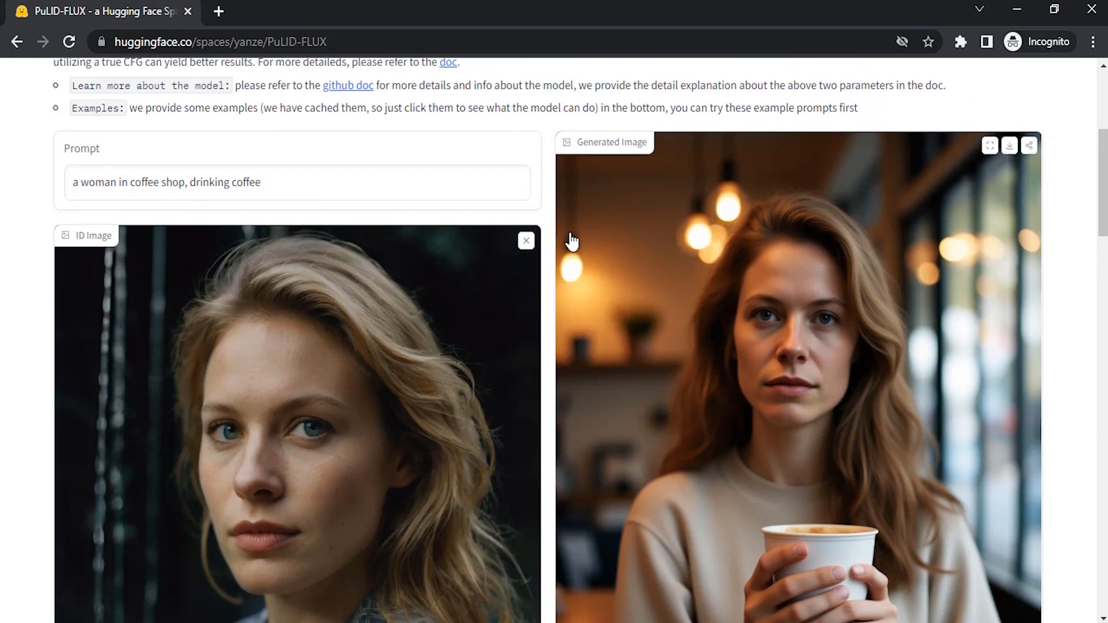
scroll(573, 242, "up", 3)
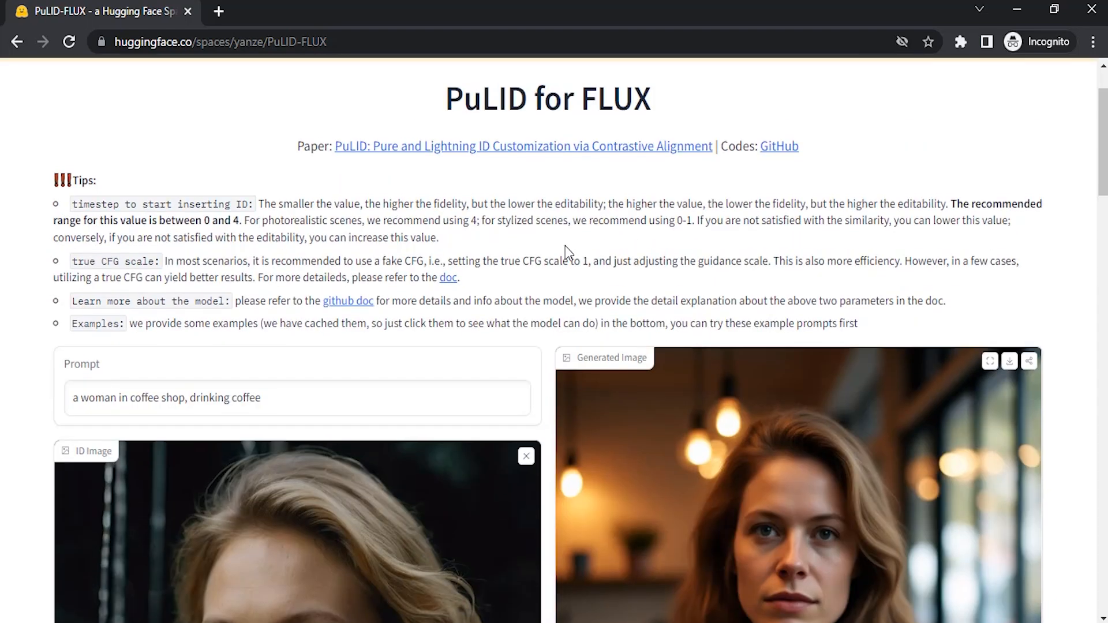
Step: Load the "American Comics, 1boy" example from the fake CFG table and compare its cartoon portrait with the timestep tips for stylized scenes
scroll(639, 278, "down", 13)
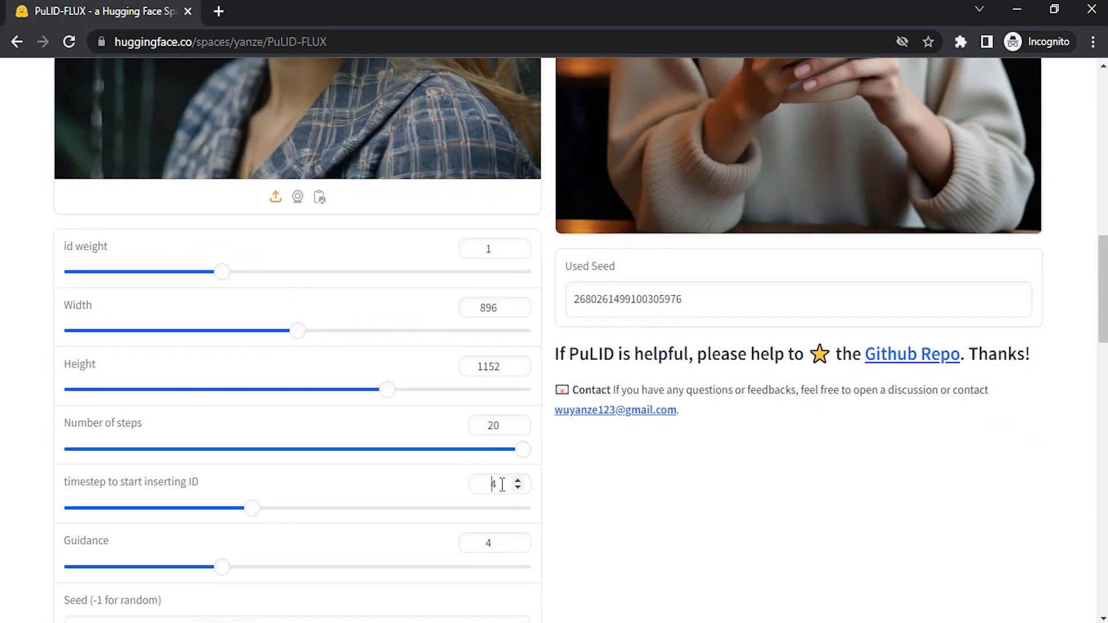
scroll(502, 485, "down", 12)
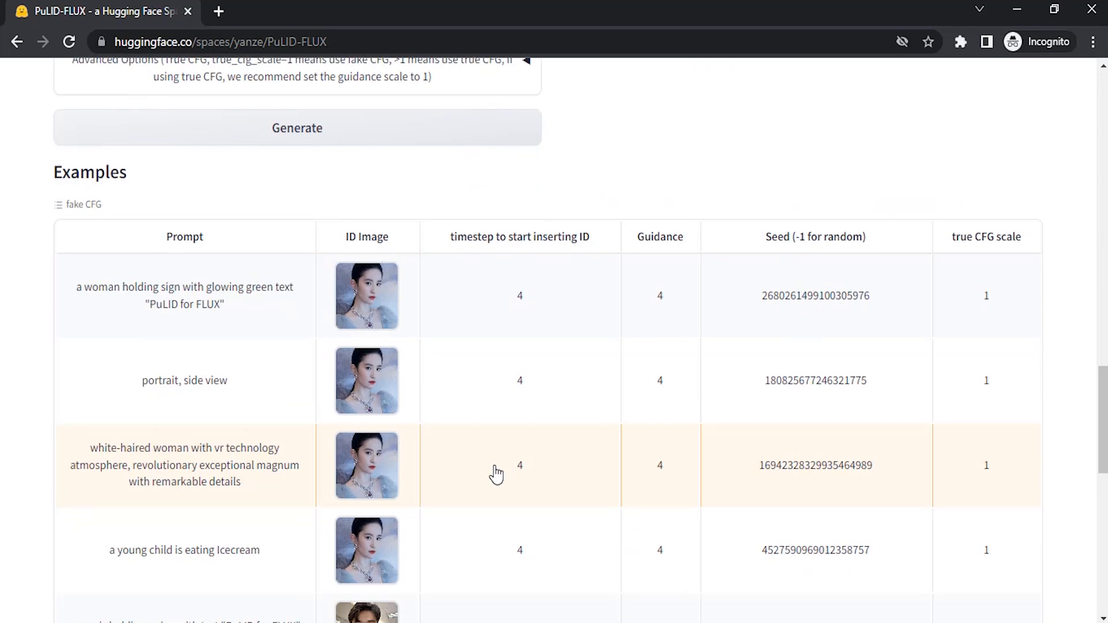
scroll(495, 474, "down", 10)
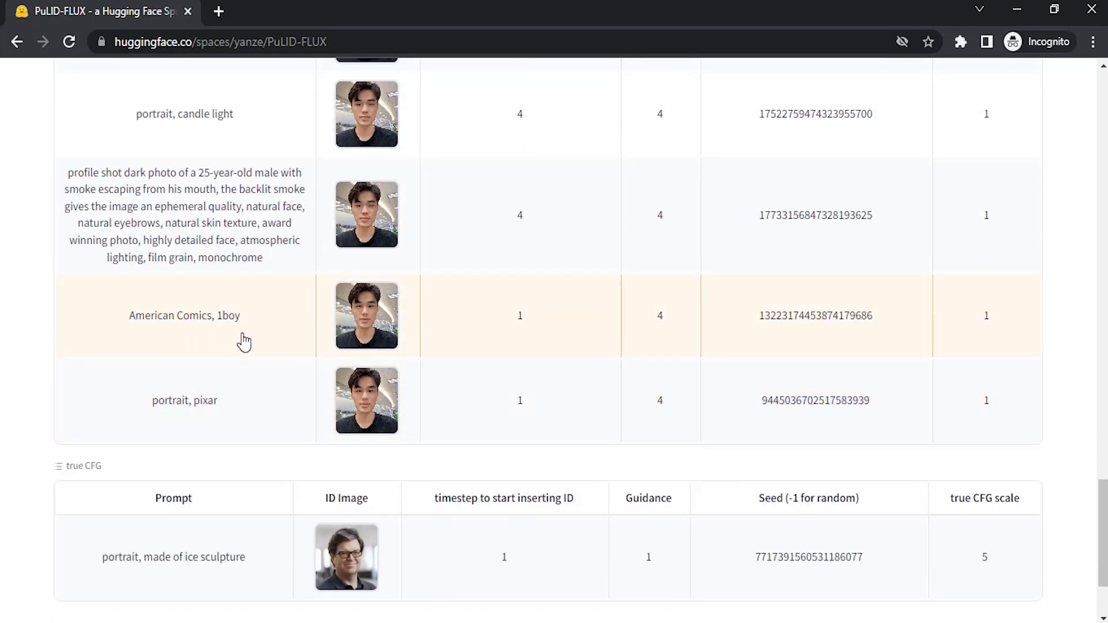
scroll(243, 342, "up", 2)
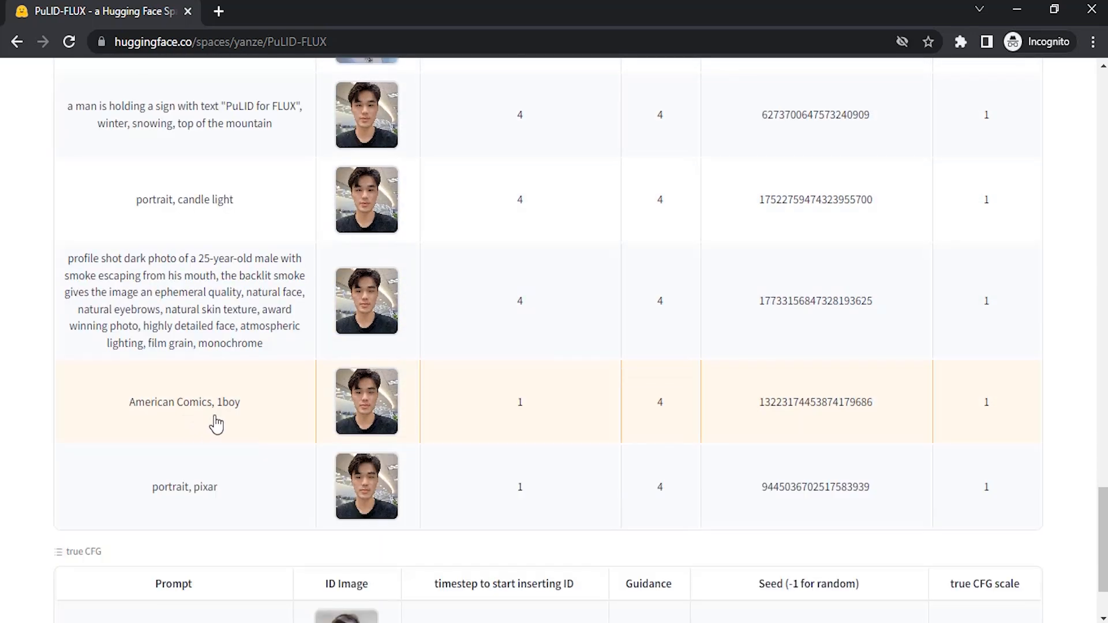
left_click(543, 434)
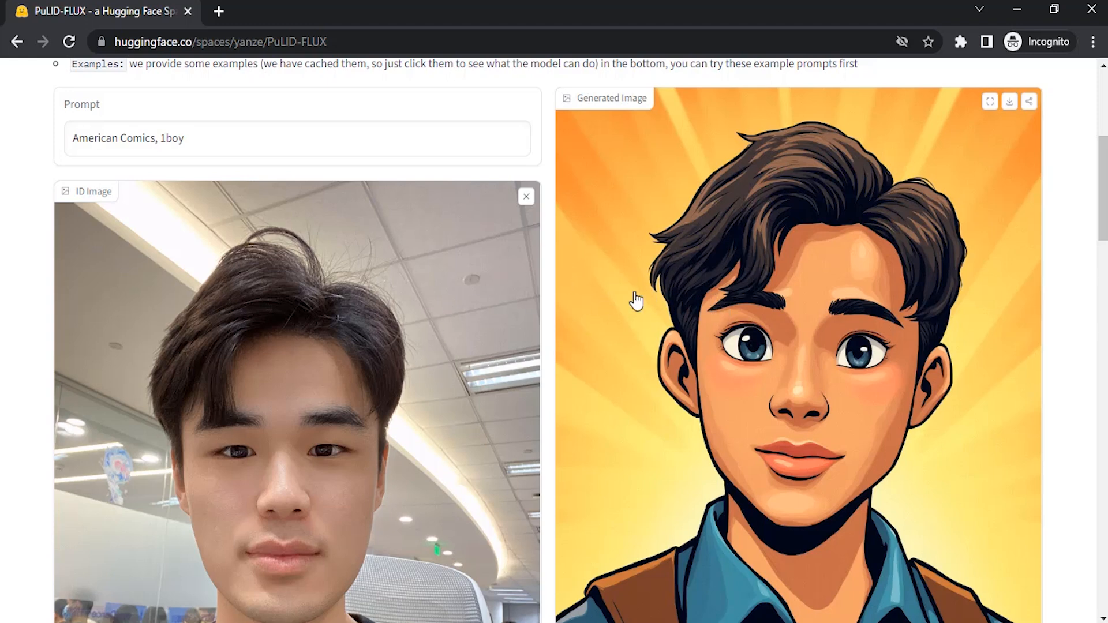
scroll(632, 298, "down", 2)
scroll(631, 297, "up", 8)
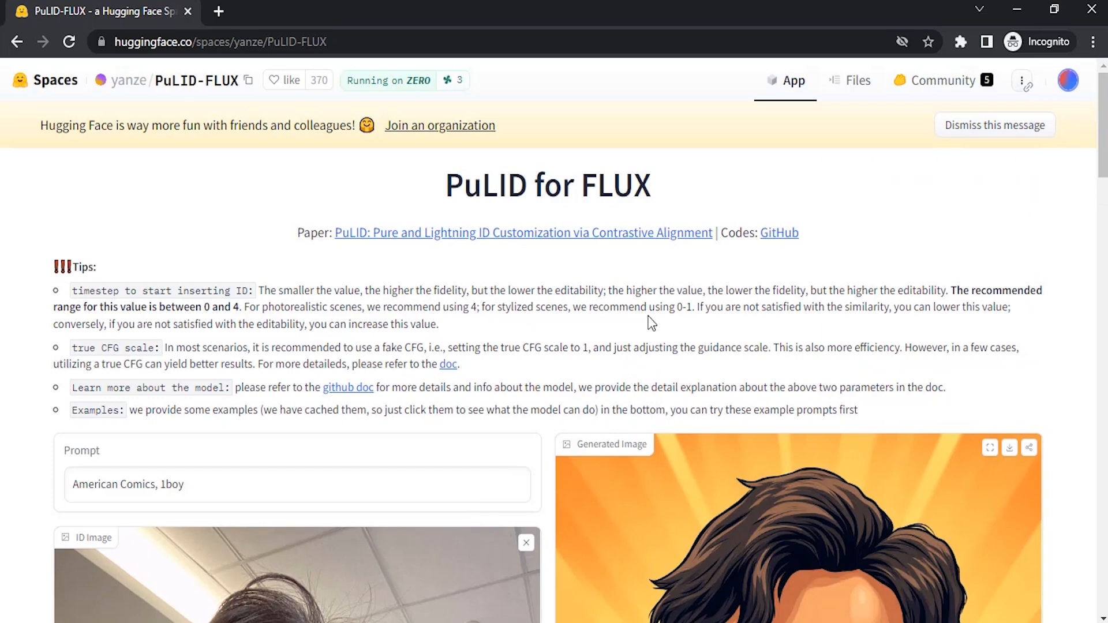
Step: Load the "portrait, pixar" example from the fake CFG table and compare its generated image with the ID image
scroll(678, 313, "down", 20)
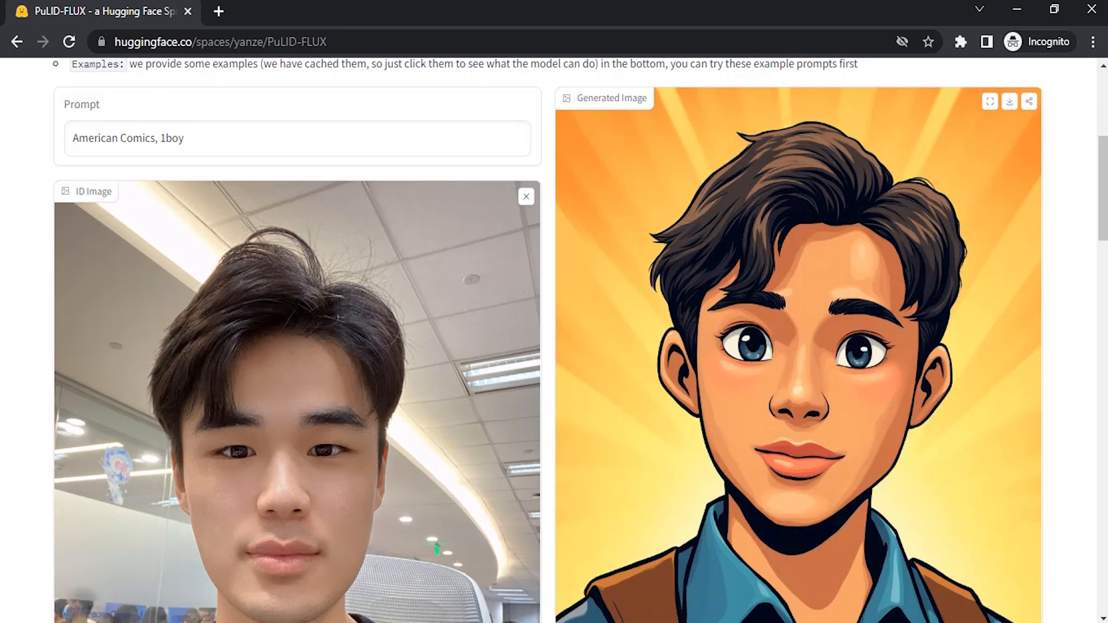
scroll(298, 369, "down", 3)
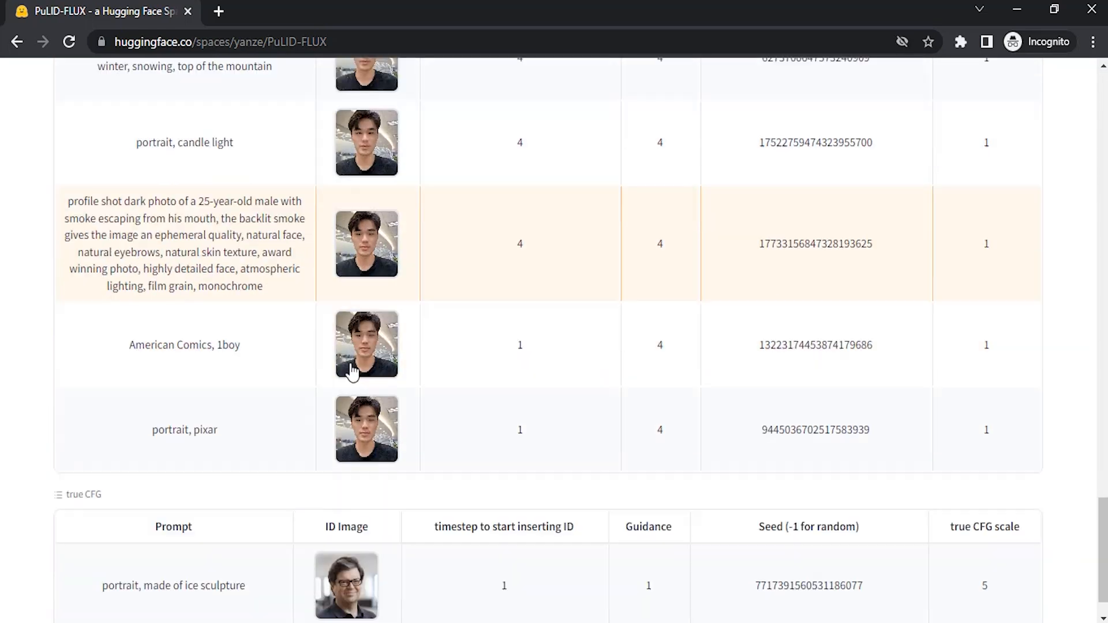
left_click(196, 404)
scroll(619, 306, "up", 20)
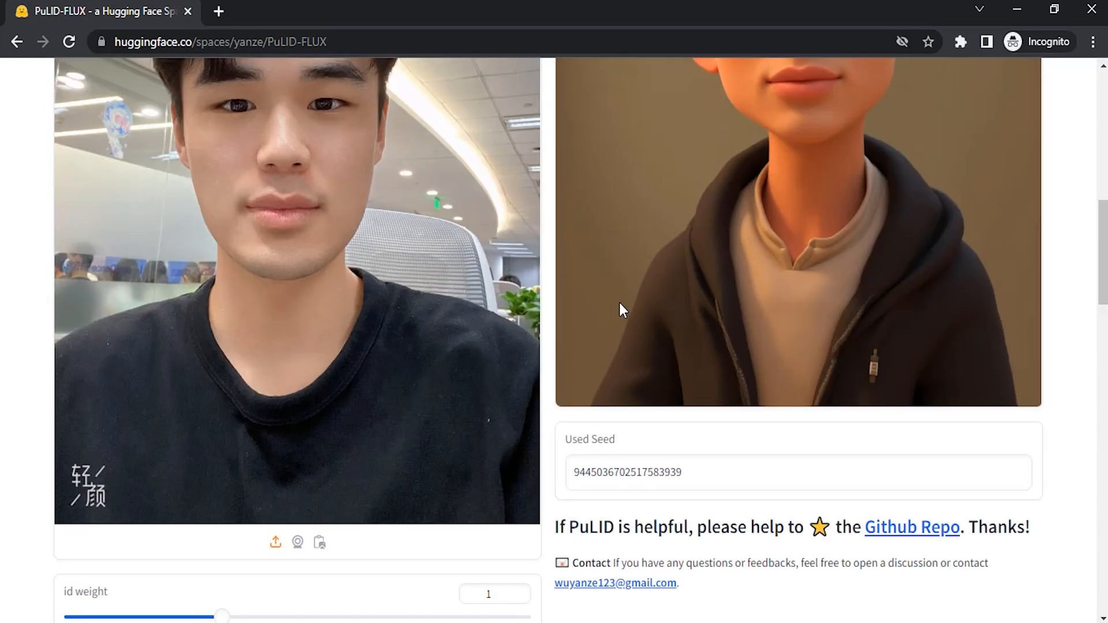
scroll(618, 302, "up", 4)
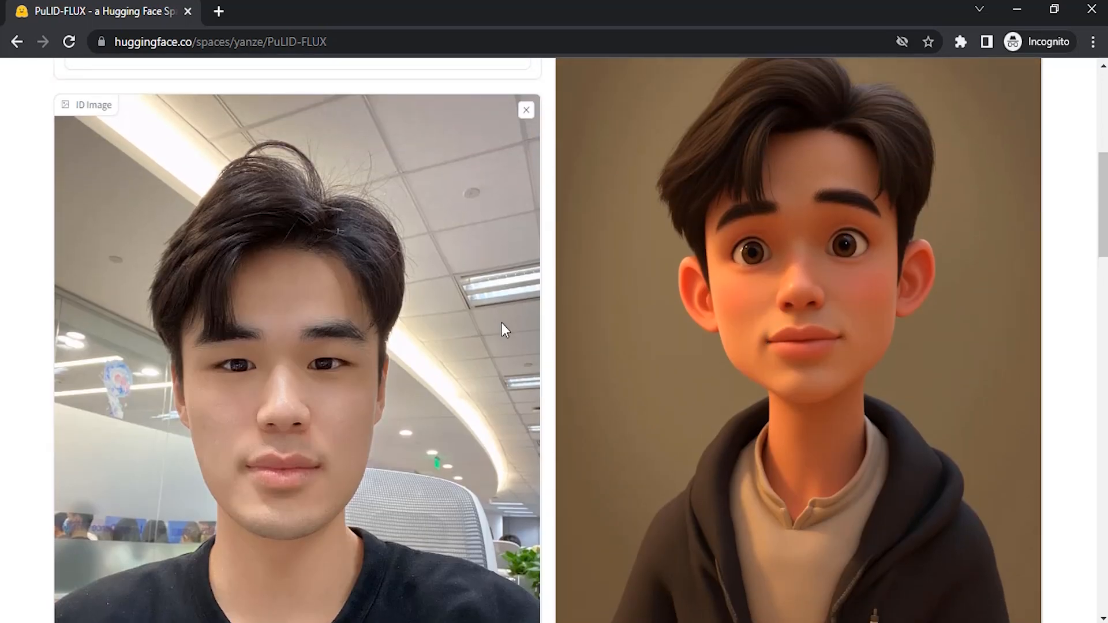
scroll(501, 323, "up", 1)
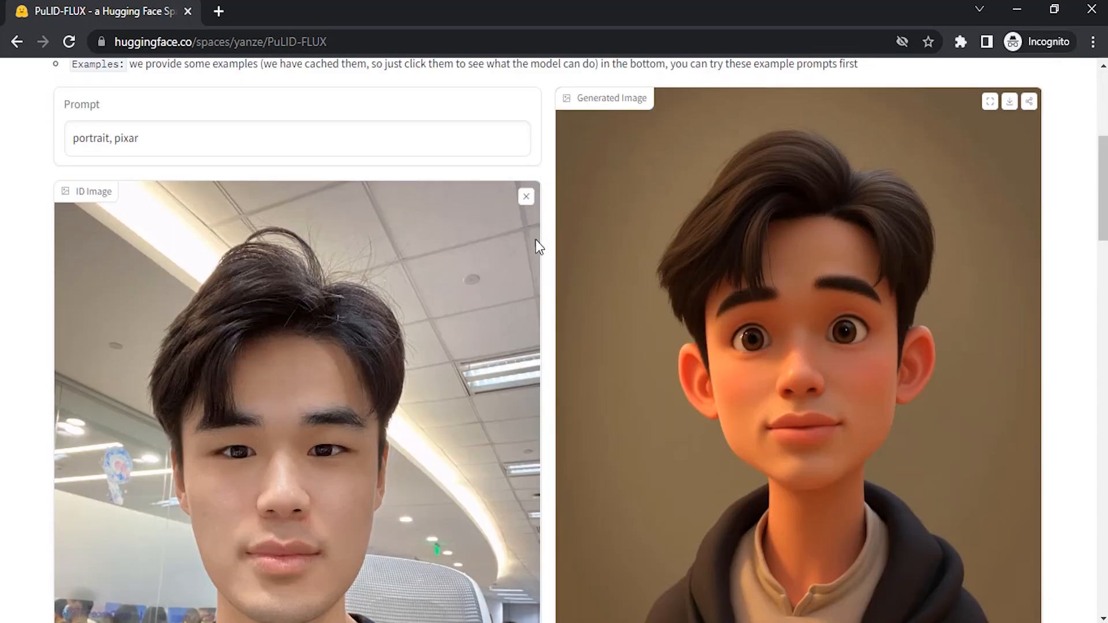
Step: Replace the ID image with the photo of the short-haired woman in glasses and generate her portrait using the "portrait, pixar" prompt
left_click(526, 196)
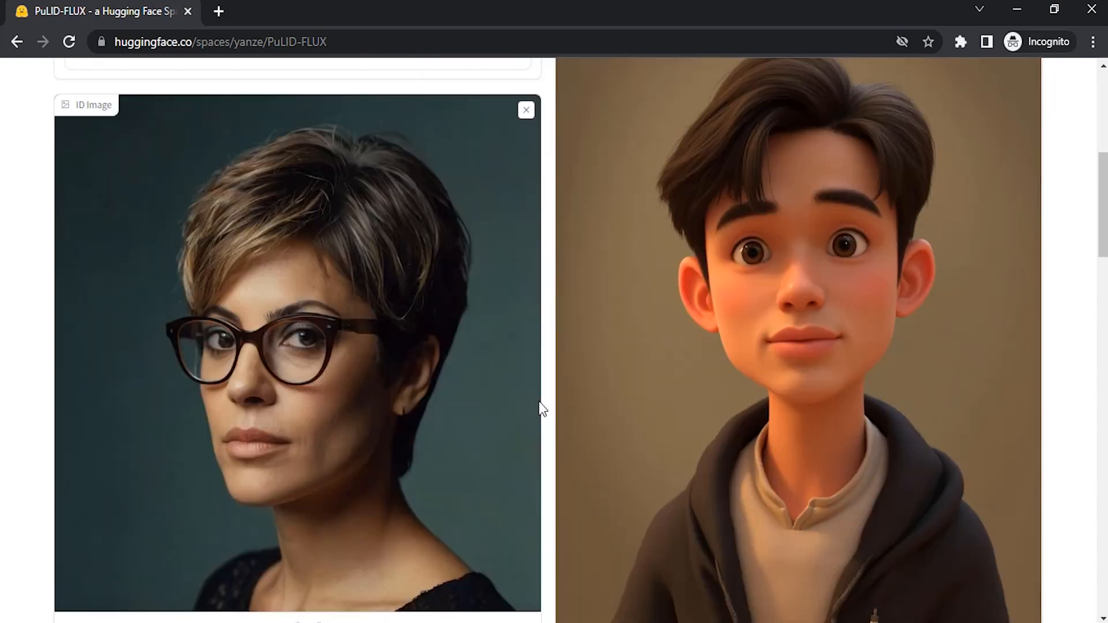
scroll(482, 404, "up", 3)
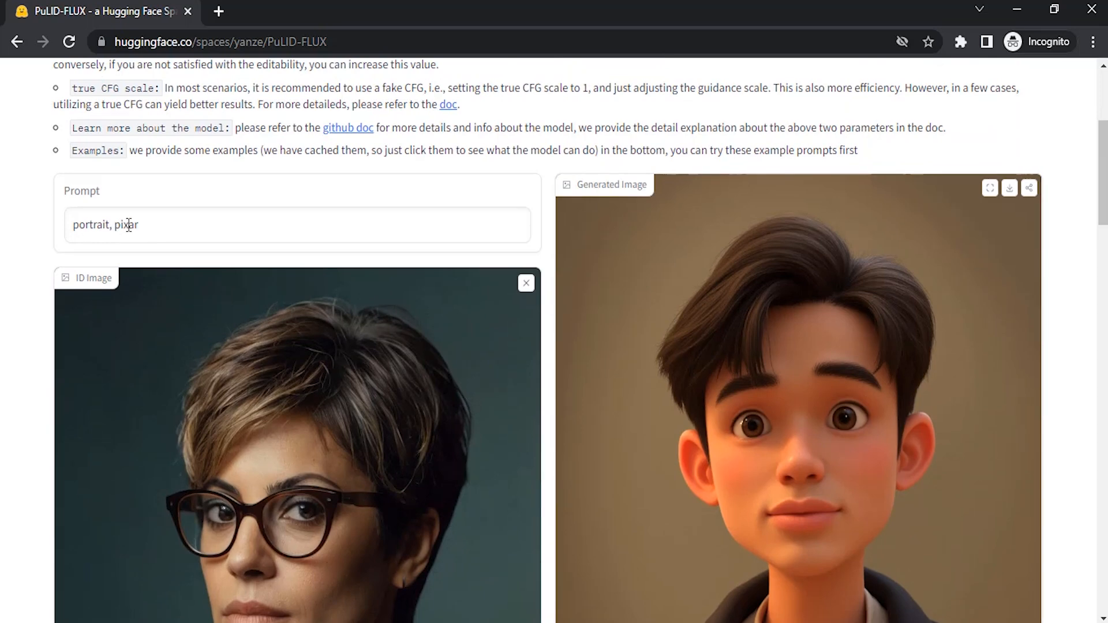
scroll(89, 410, "down", 10)
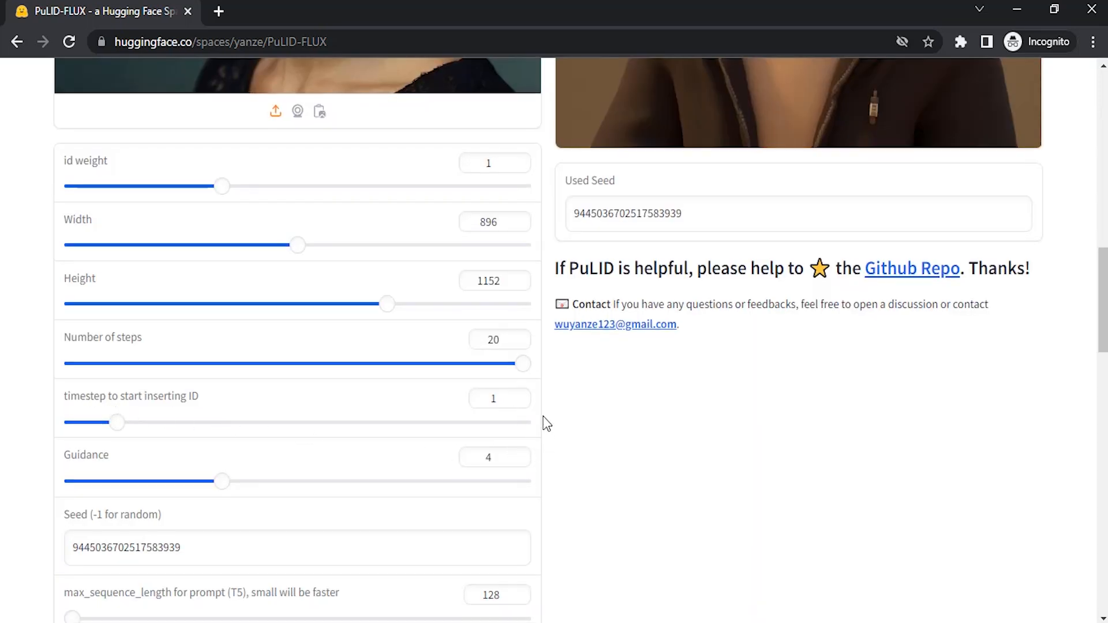
scroll(545, 419, "up", 10)
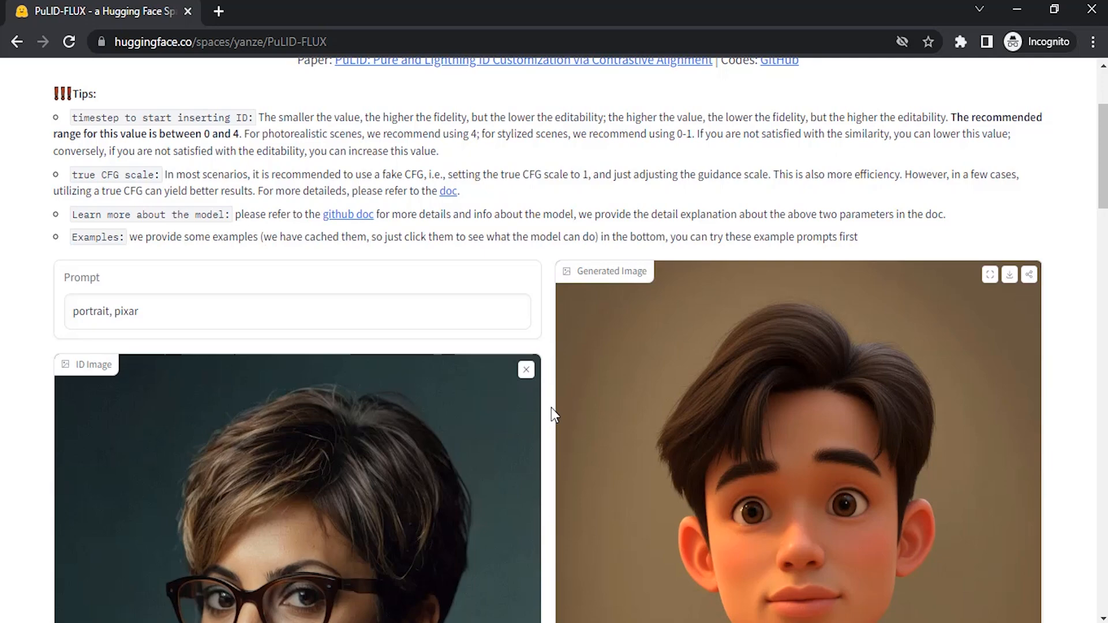
scroll(549, 407, "down", 12)
left_click(346, 383)
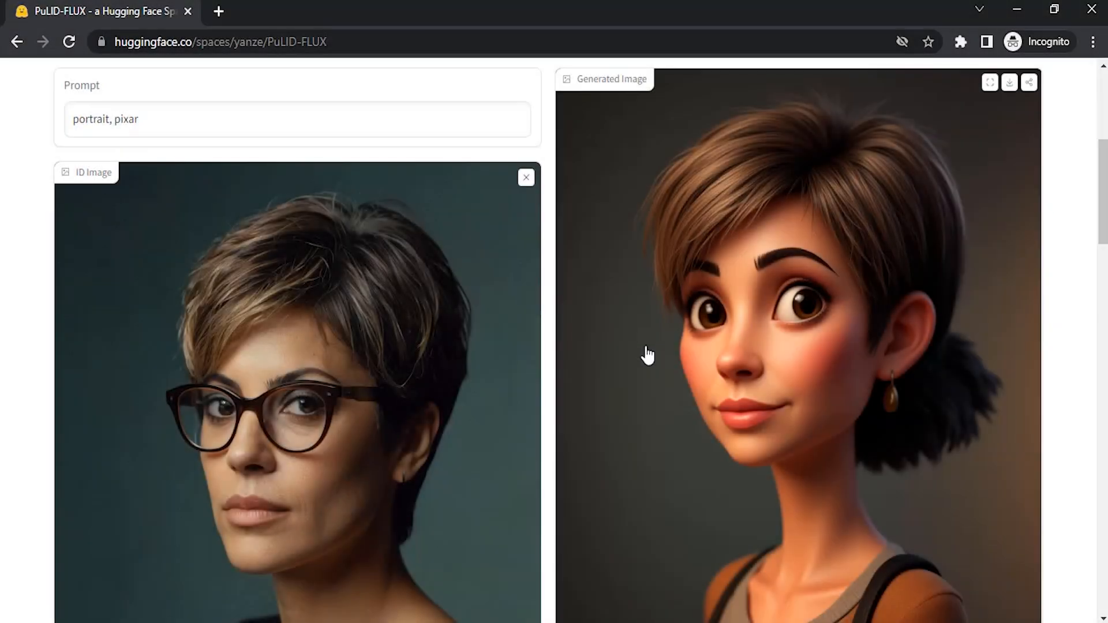
scroll(645, 354, "down", 2)
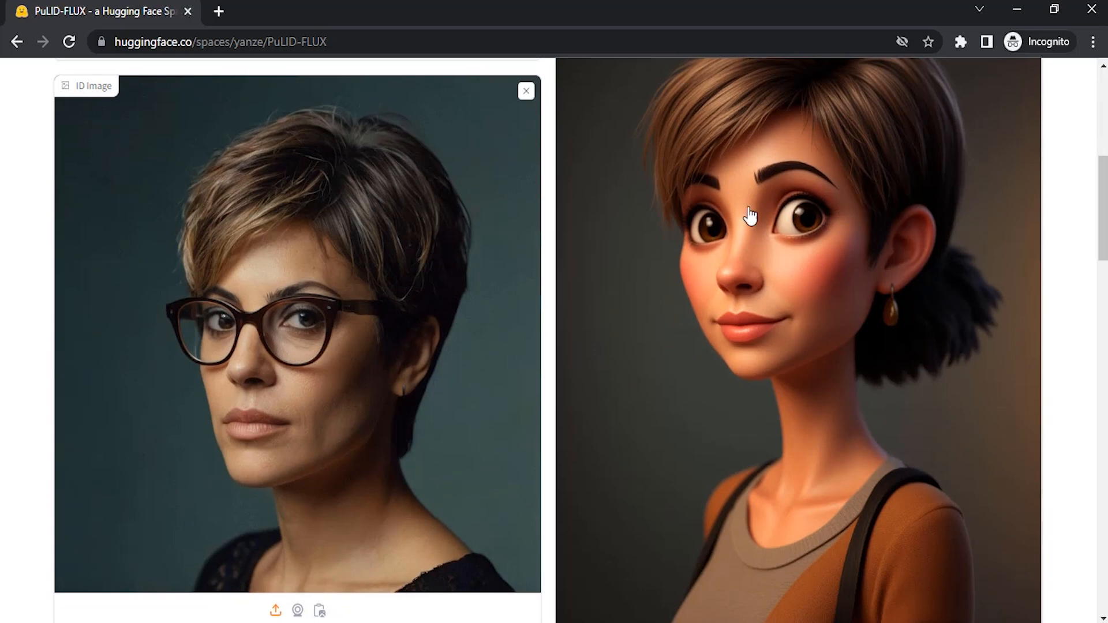
scroll(805, 260, "up", 2)
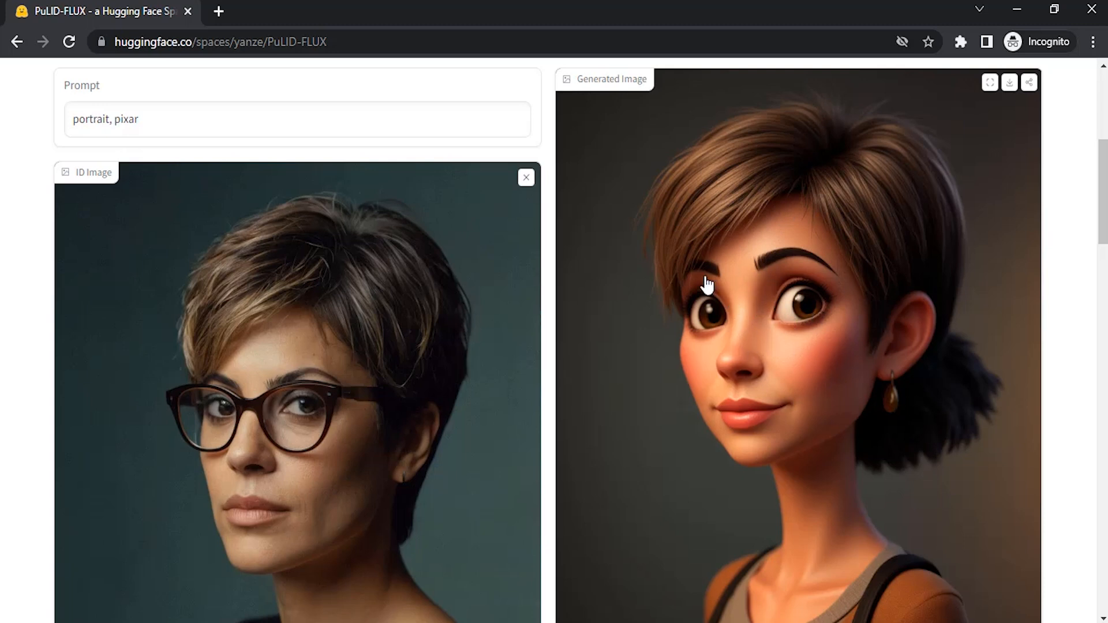
Step: Change the prompt to "portrait woman with glasses, pixar" and generate the image again
left_click(110, 120)
type("w")
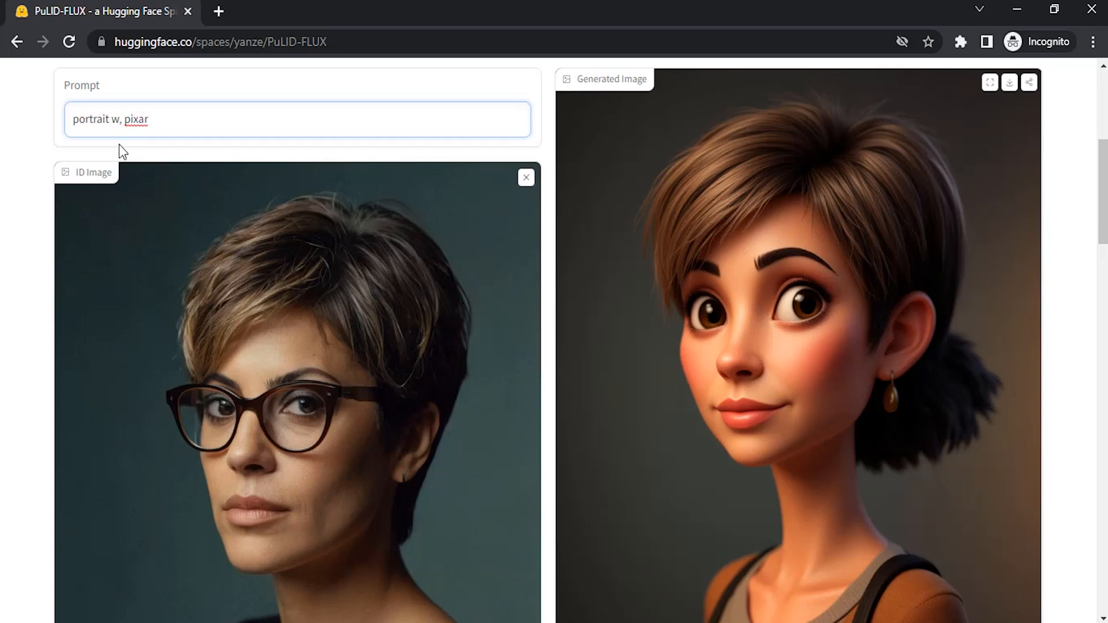
type("oman with g")
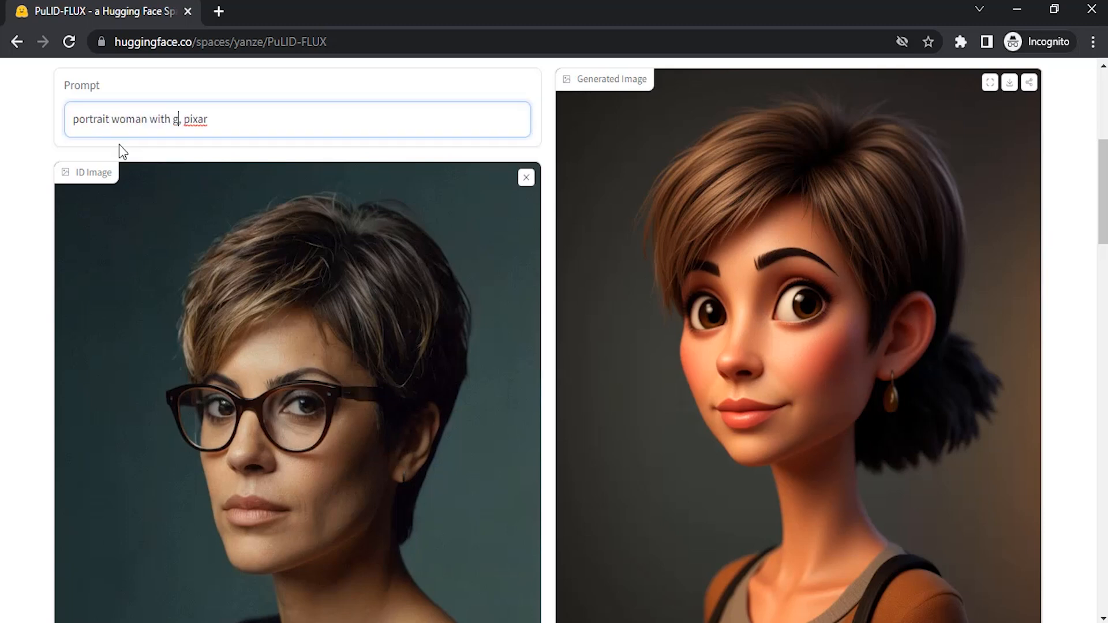
type("lasses")
scroll(344, 231, "down", 8)
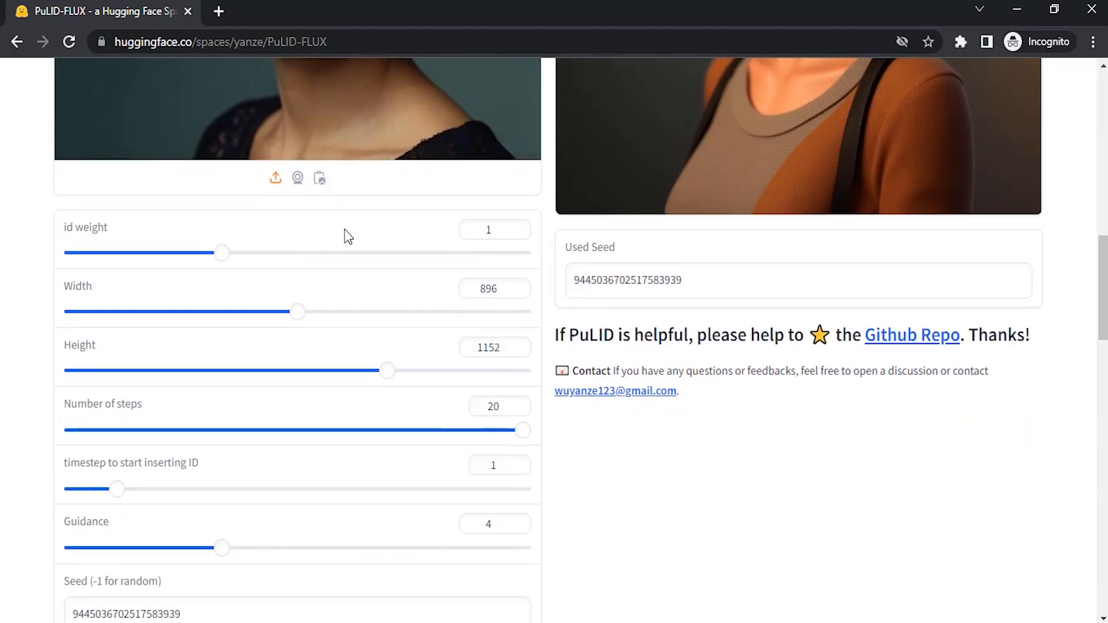
scroll(347, 238, "down", 7)
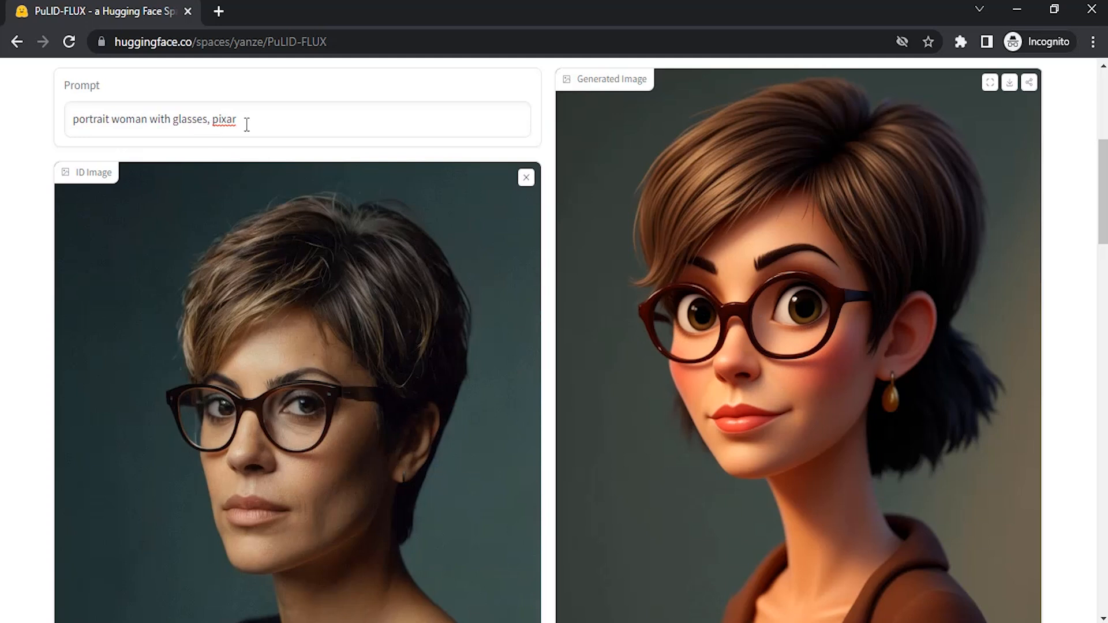
Step: Change the prompt to "portrait woman with glasses, 2d cartoon, sticker", generate the image and compare it with the ID image
left_click_drag(238, 119, 215, 116)
type("3d ")
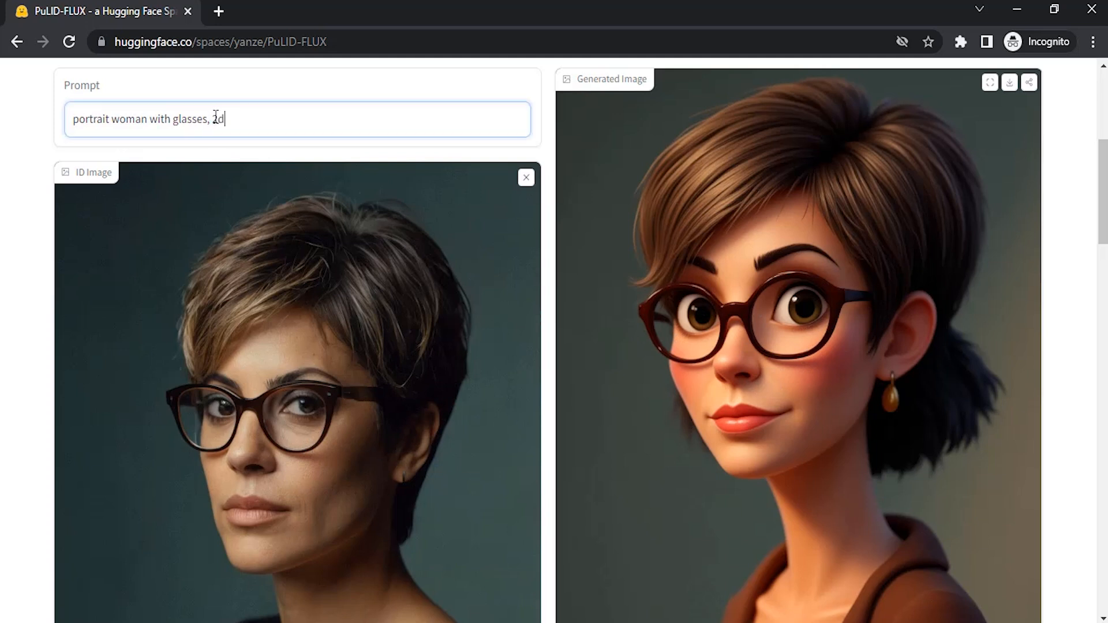
type("cartoon, sticker")
scroll(317, 248, "down", 15)
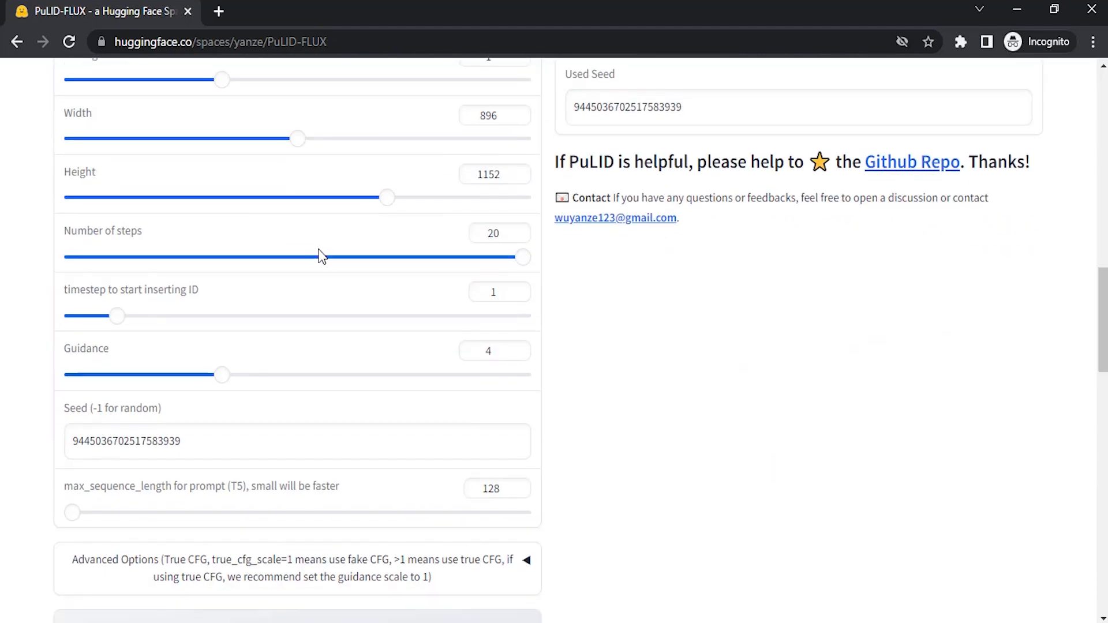
left_click(309, 452)
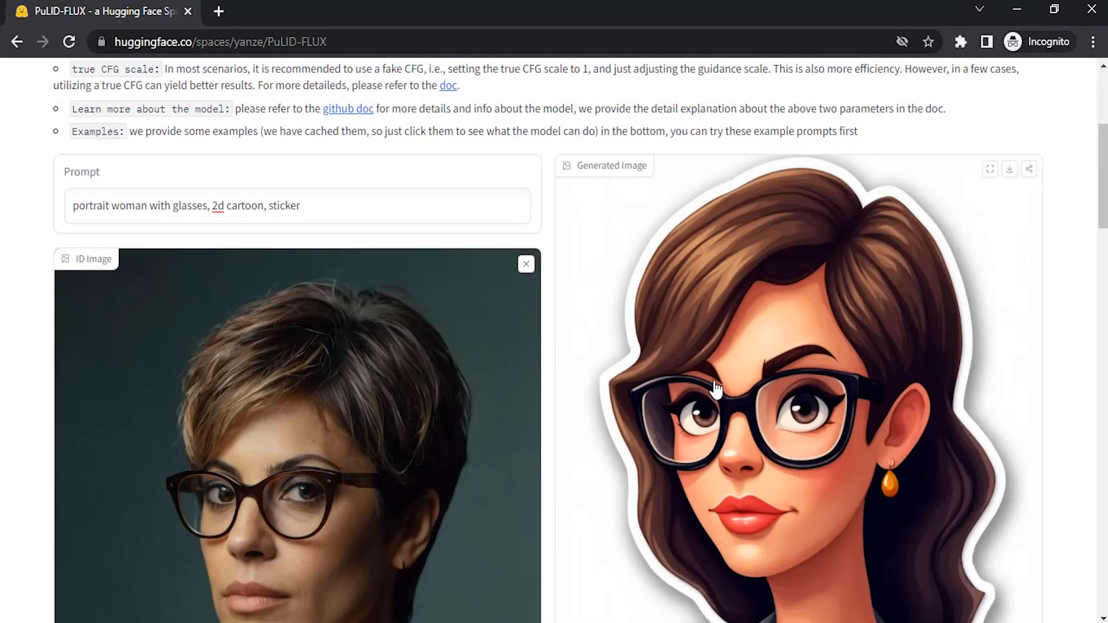
scroll(709, 307, "down", 2)
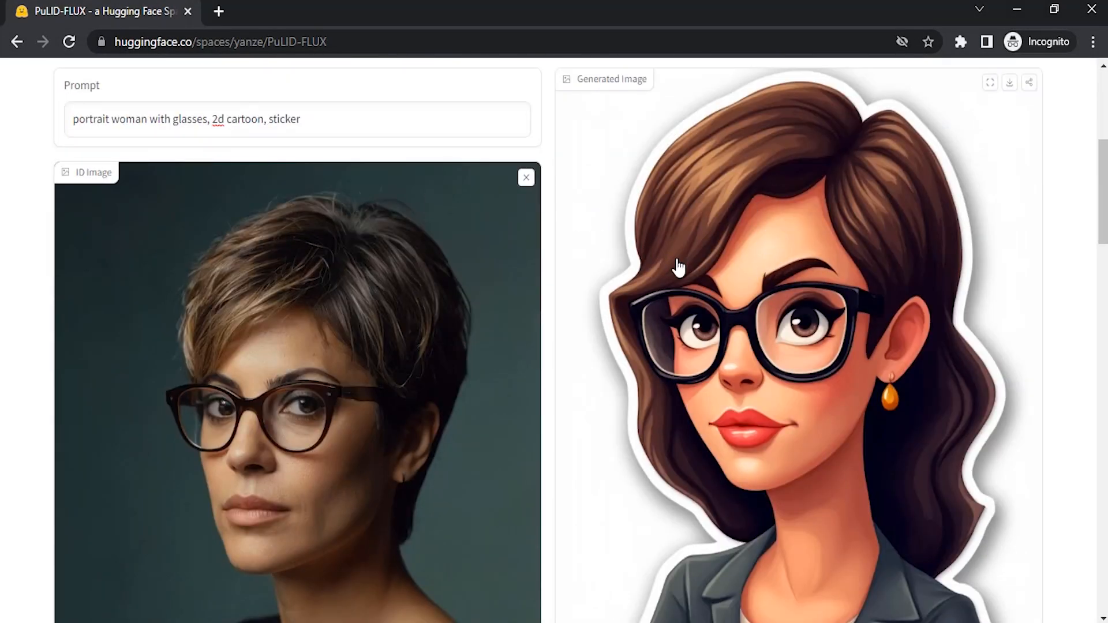
scroll(680, 267, "down", 2)
scroll(679, 267, "up", 4)
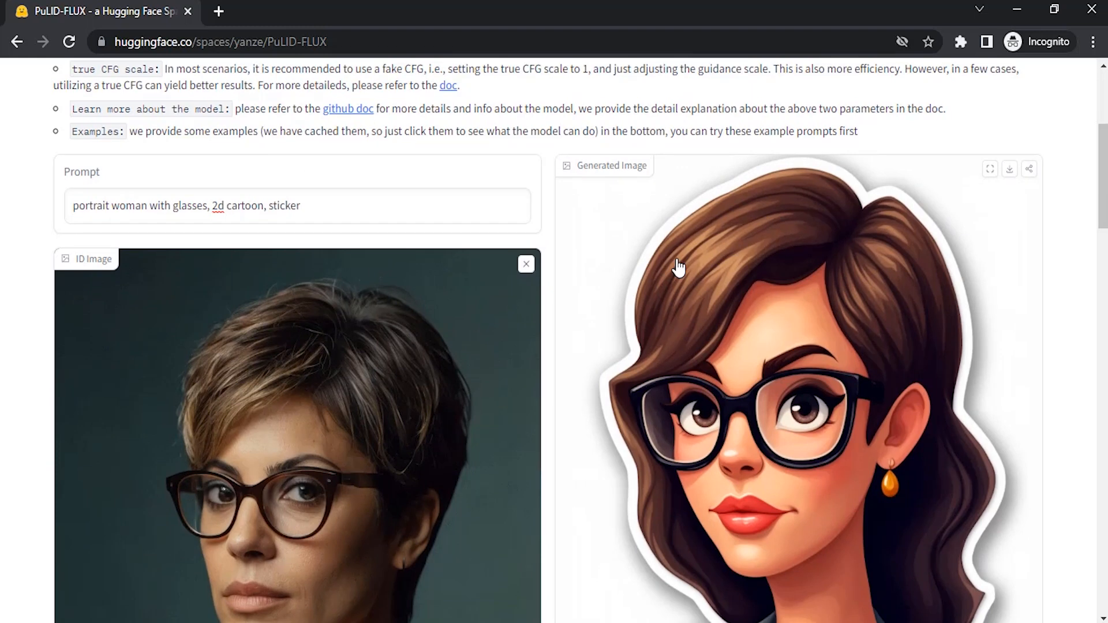
Step: Load the "portrait, made of ice sculpture" example from the true CFG table and view its generated image beside the ID image
scroll(678, 267, "up", 3)
scroll(678, 268, "down", 15)
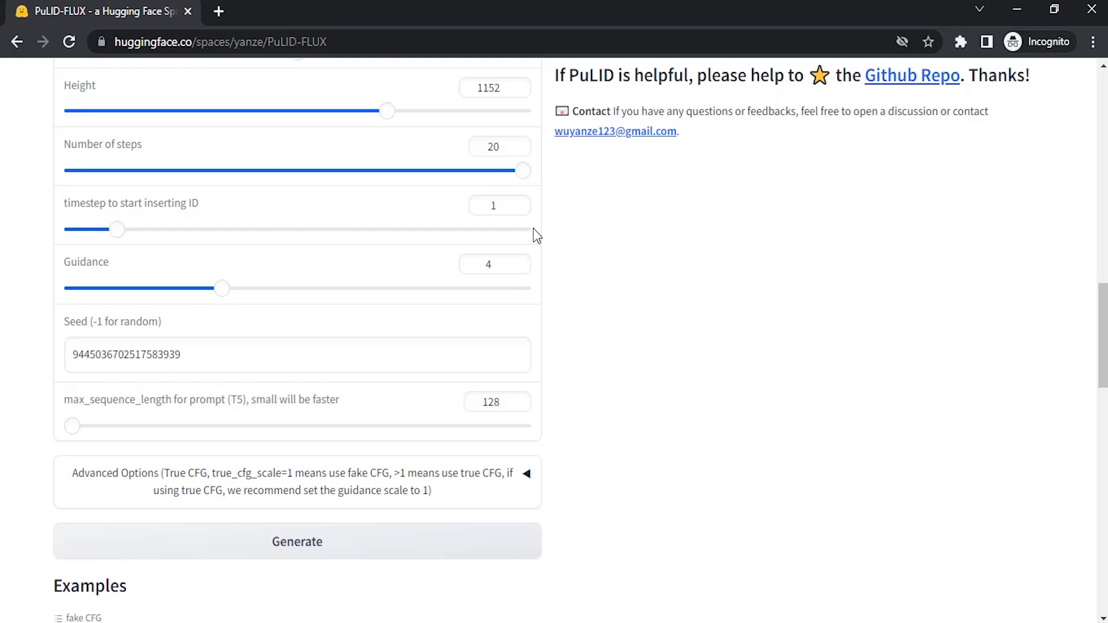
scroll(533, 225, "down", 10)
scroll(533, 235, "down", 8)
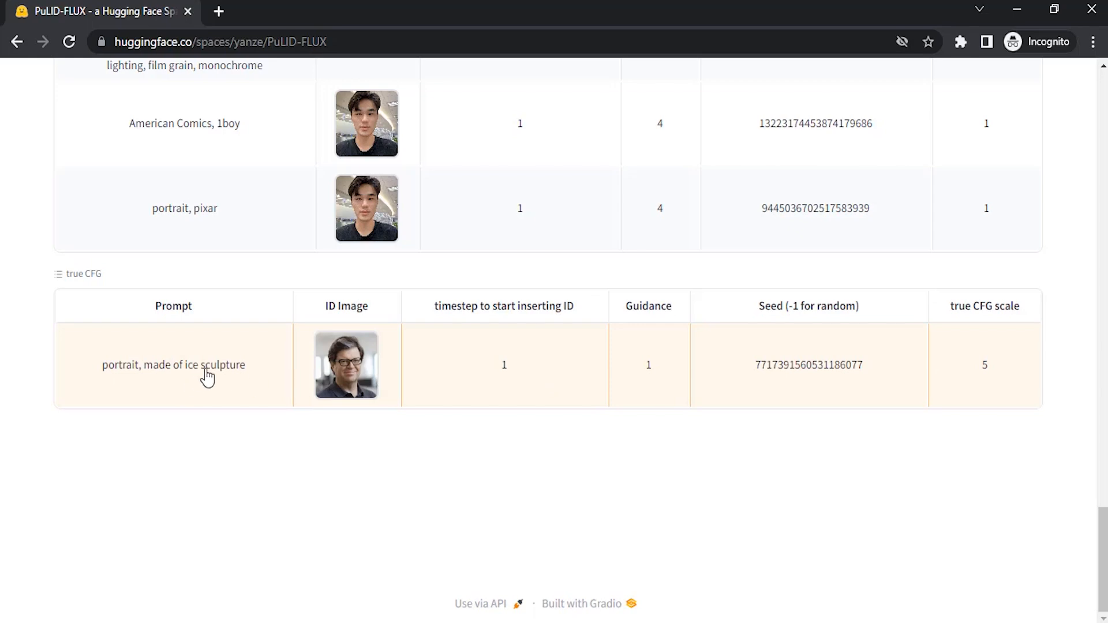
scroll(463, 409, "up", 10)
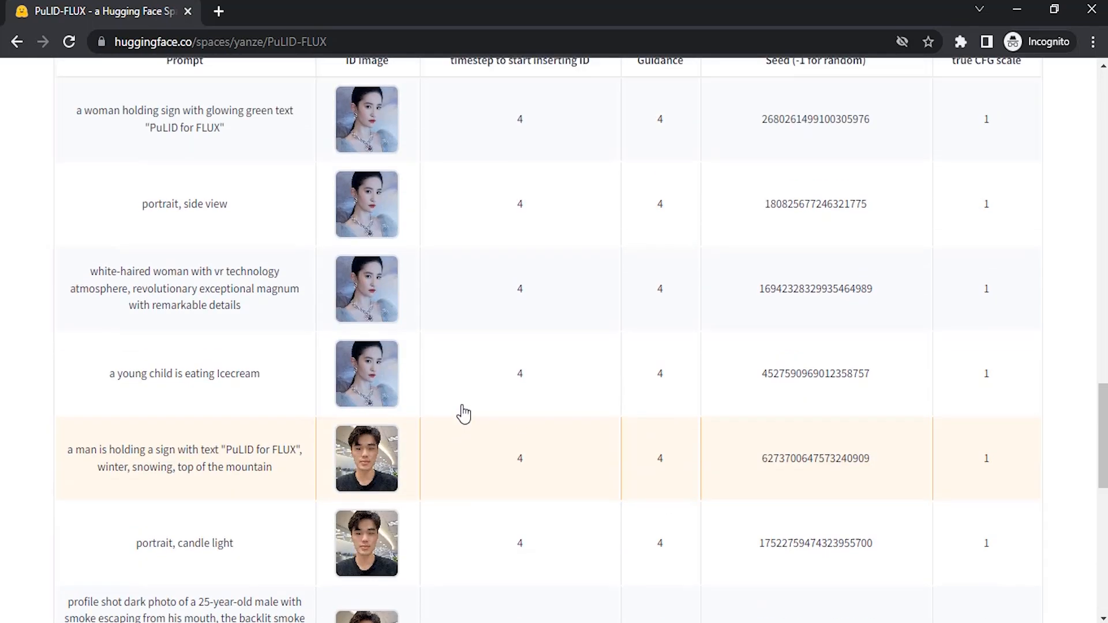
scroll(463, 413, "up", 15)
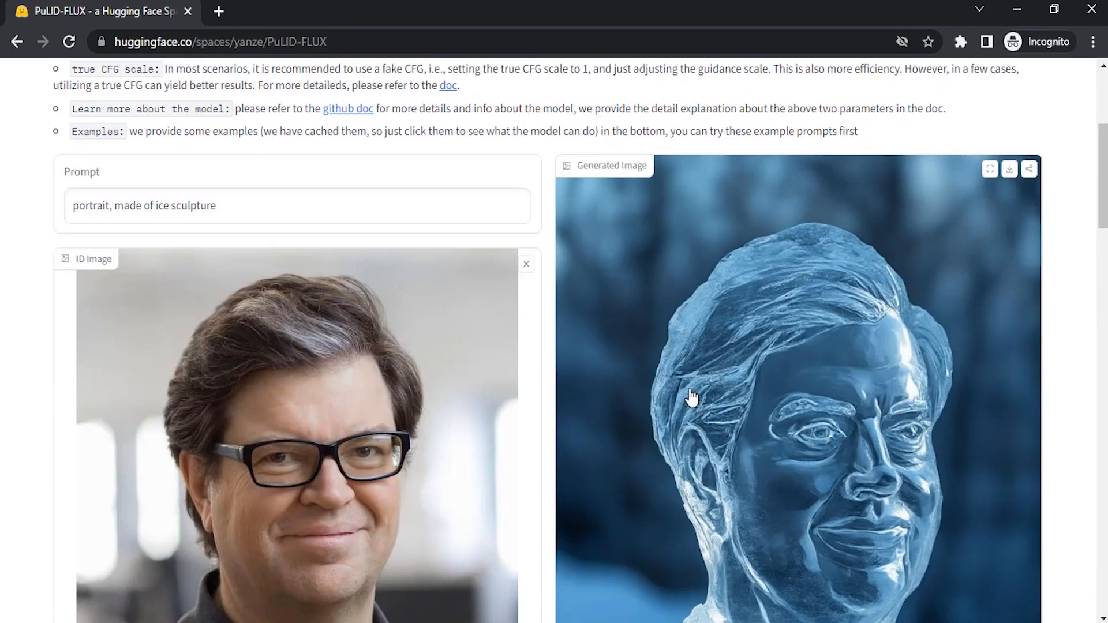
Step: Replace the ID image with the photo of the older grey-haired man in the brown coat
scroll(293, 401, "down", 2)
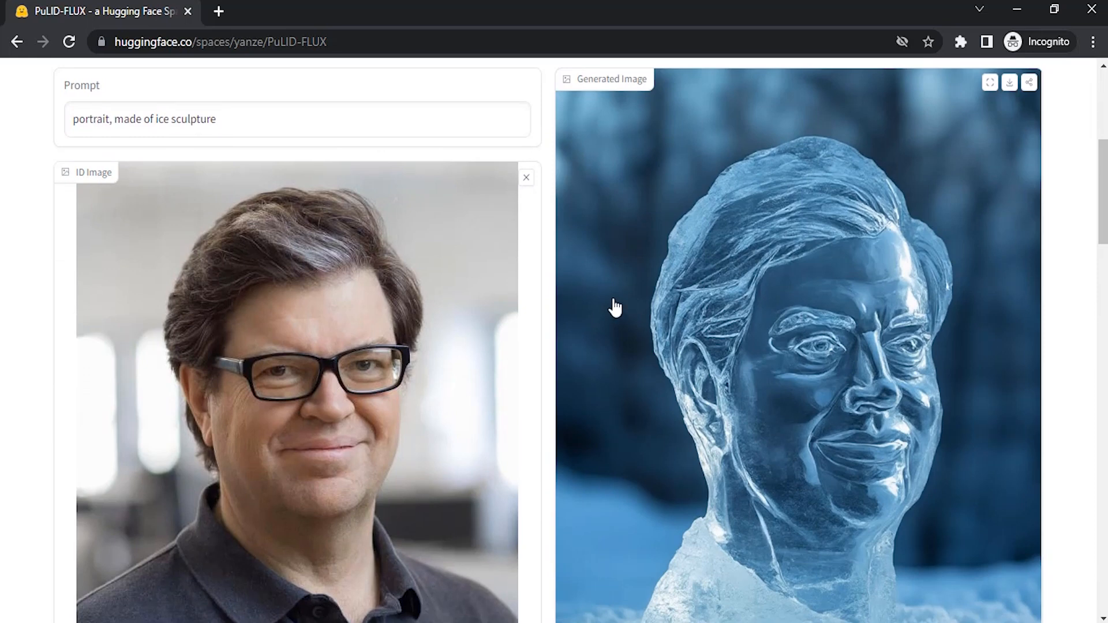
scroll(514, 248, "down", 2)
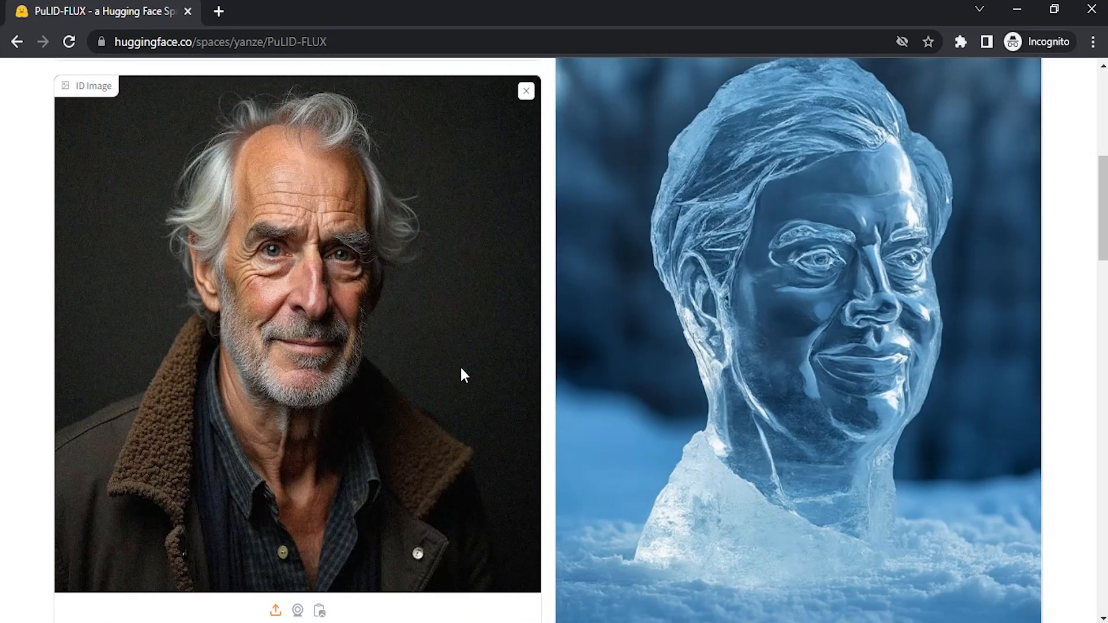
Step: Change the prompt to "portrait, made of gold statue" and generate the image from the older man's photo
scroll(460, 369, "up", 3)
left_click_drag(224, 207, 157, 207)
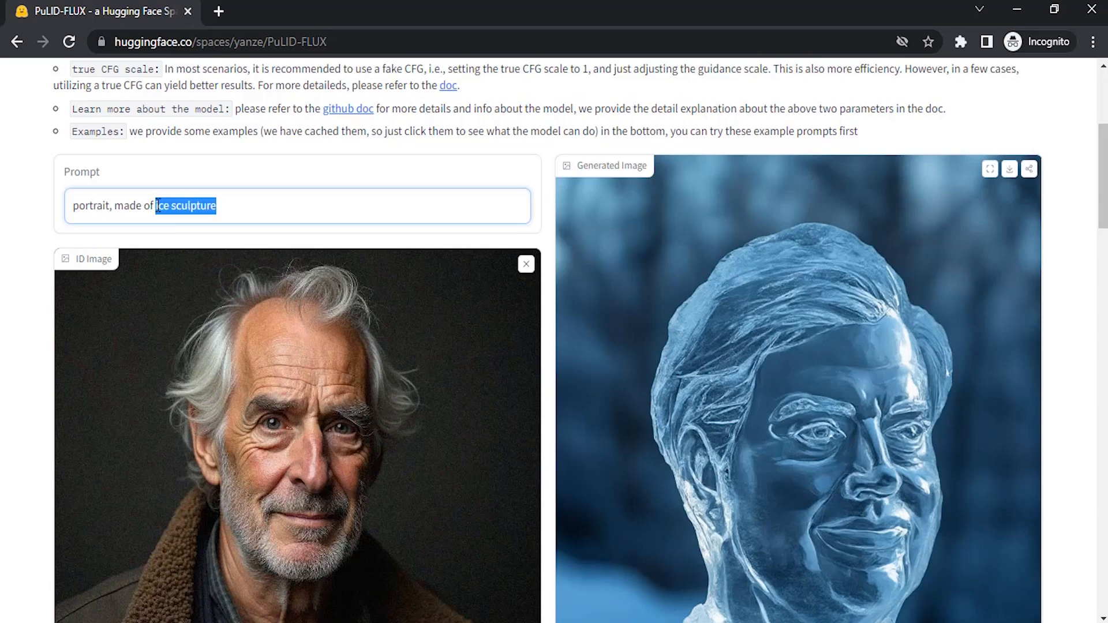
type("gold statu")
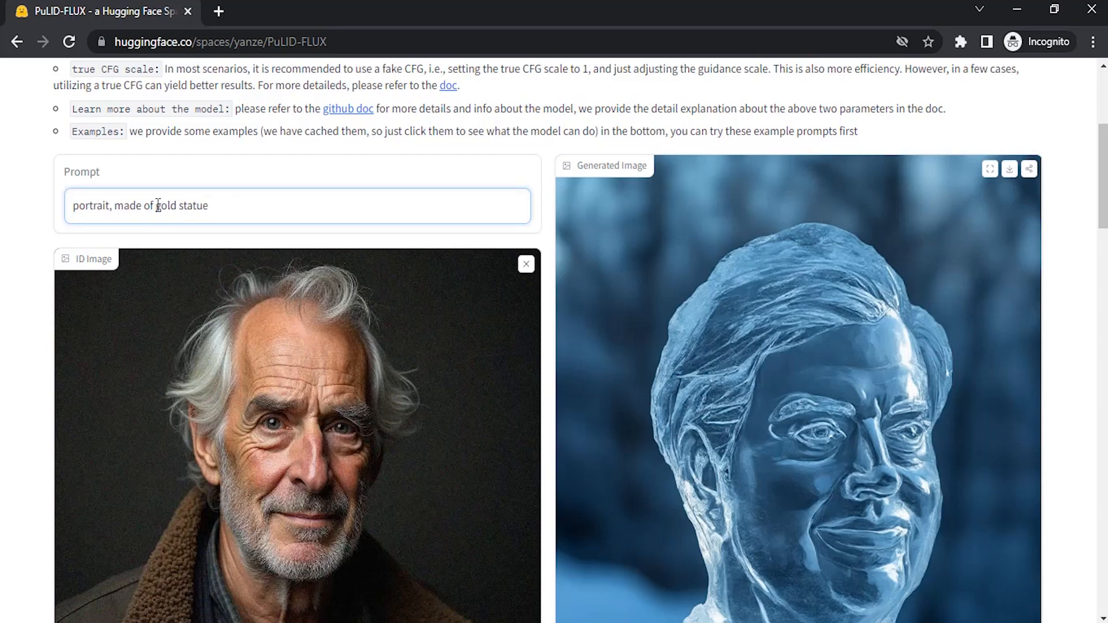
scroll(512, 320, "down", 20)
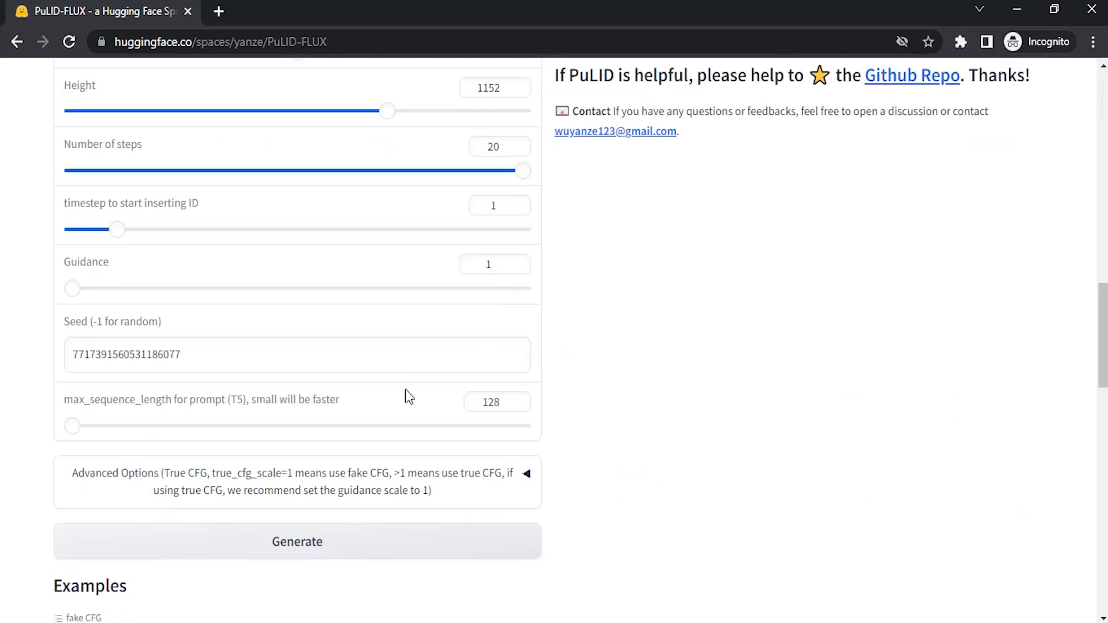
left_click(346, 282)
scroll(677, 347, "up", 14)
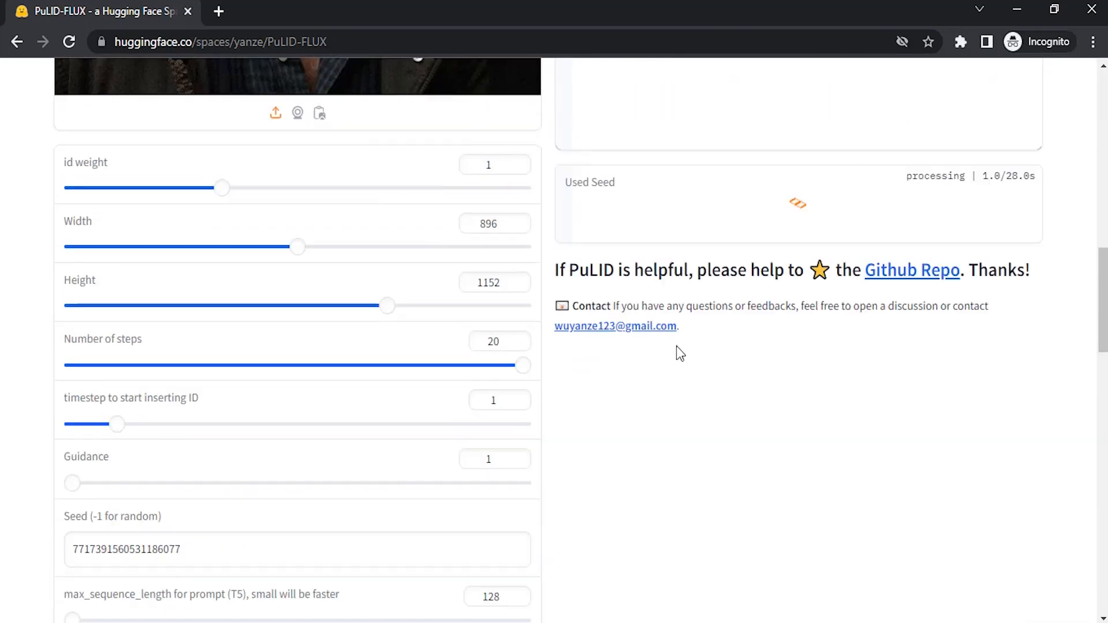